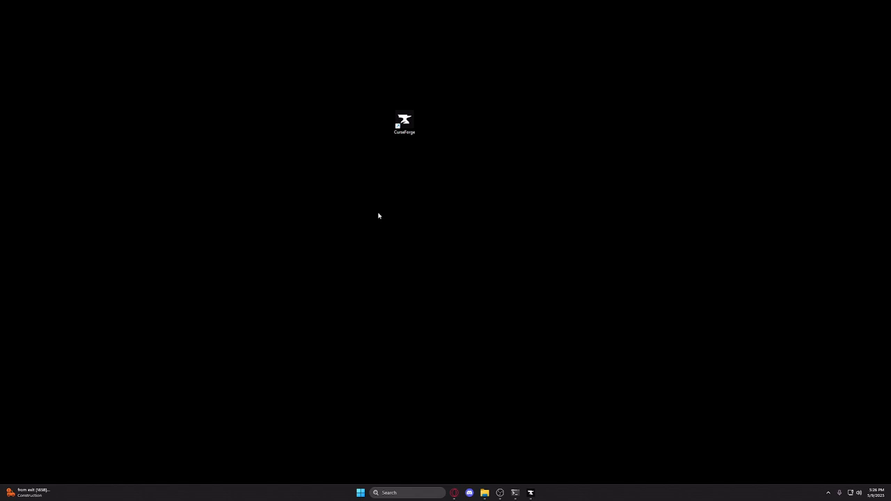
# Switch to the Opera browser, enlarge its window and locate the CurseForge app download option on the CurseForge website.
pyautogui.click(455, 491)
pyautogui.moveTo(373, 135); pyautogui.dragTo(493, 96)
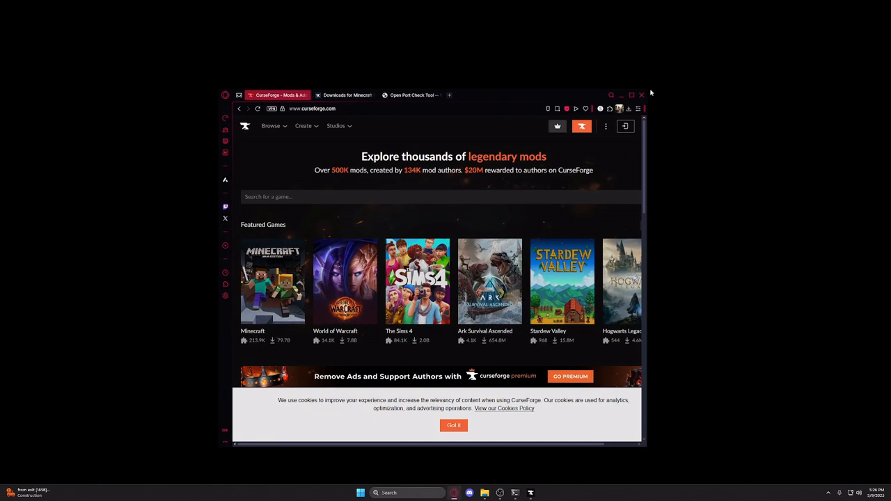
pyautogui.click(632, 96)
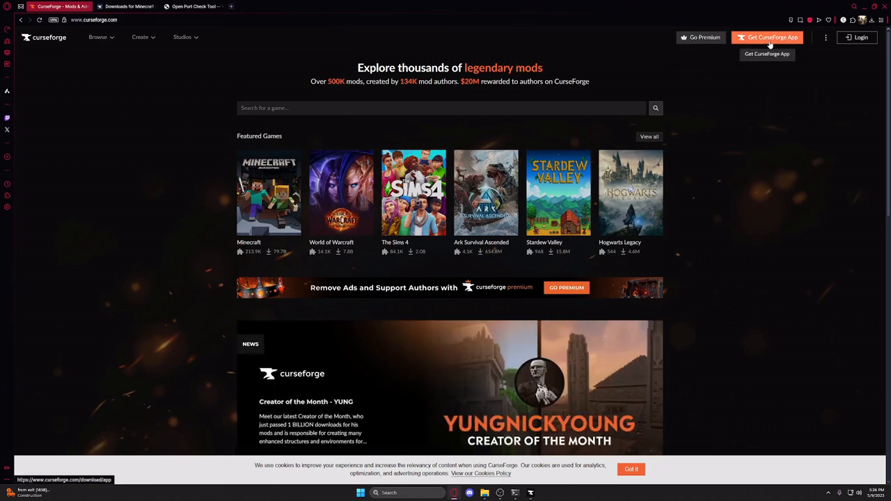
pyautogui.click(770, 41)
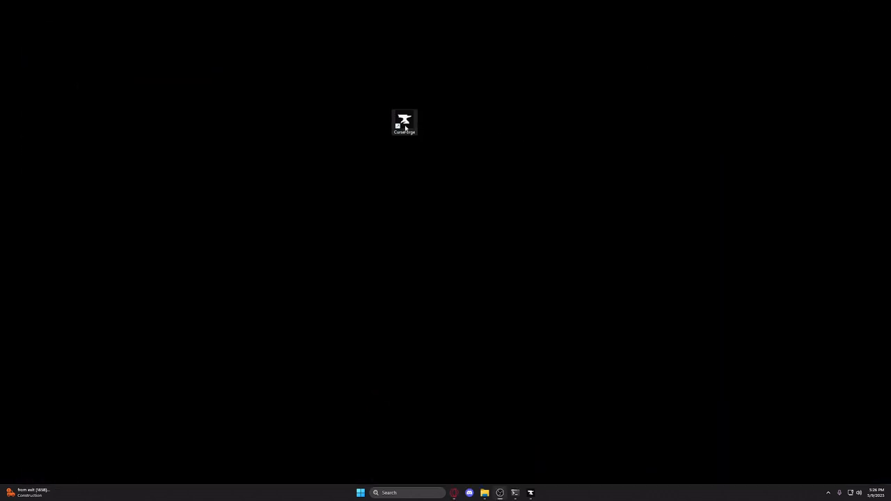
# Open the CurseForge app and browse the Minecraft modpacks sorted by game version.
pyautogui.doubleClick(405, 128)
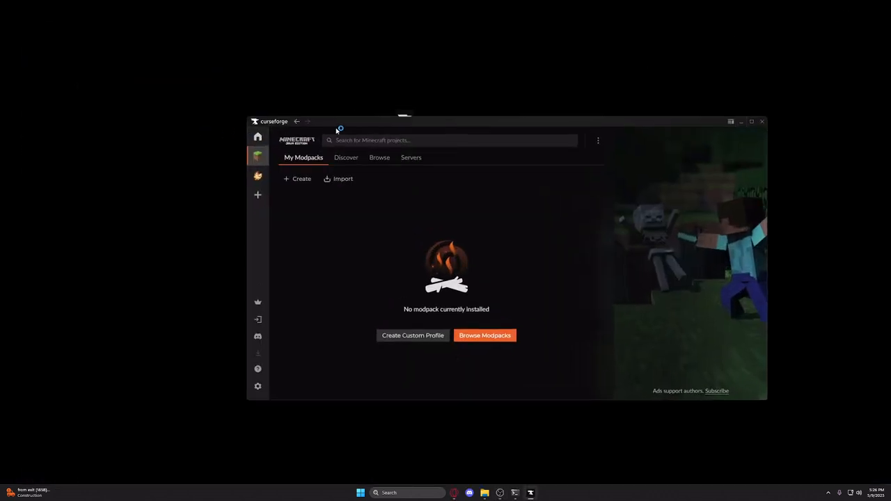
pyautogui.click(378, 159)
pyautogui.click(554, 177)
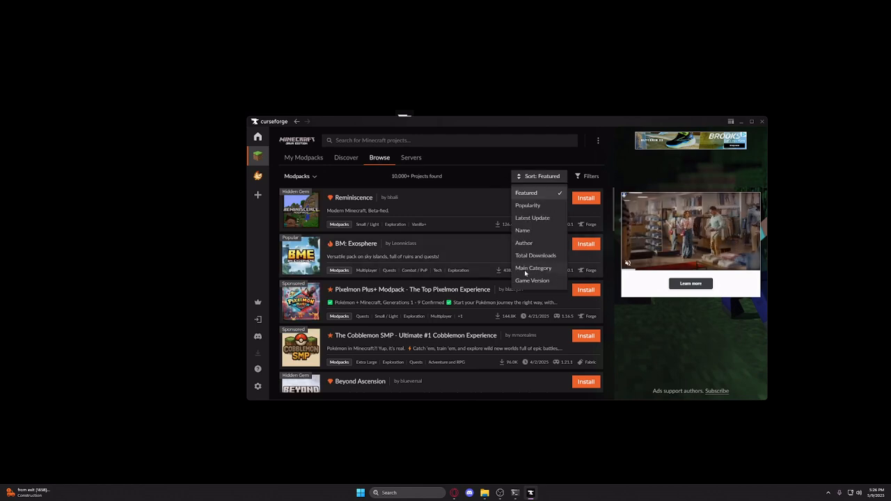
pyautogui.click(529, 280)
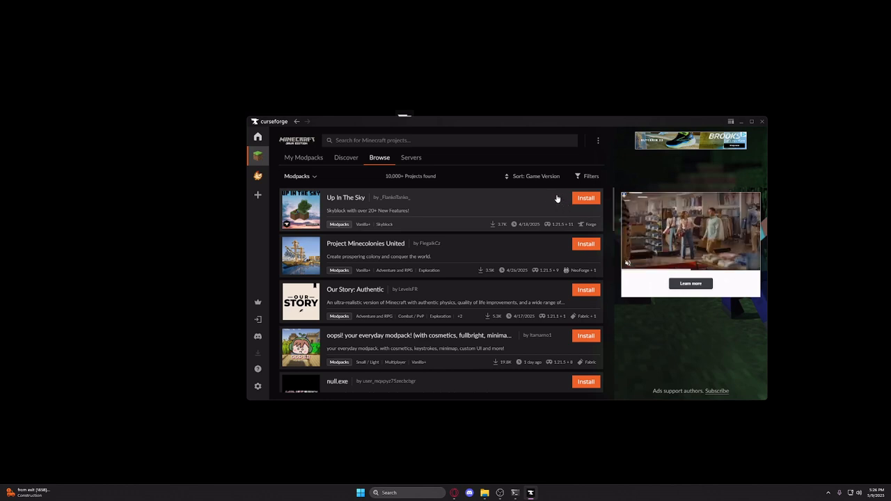
# View the Up In The Sky modpack's details and install it.
pyautogui.click(495, 200)
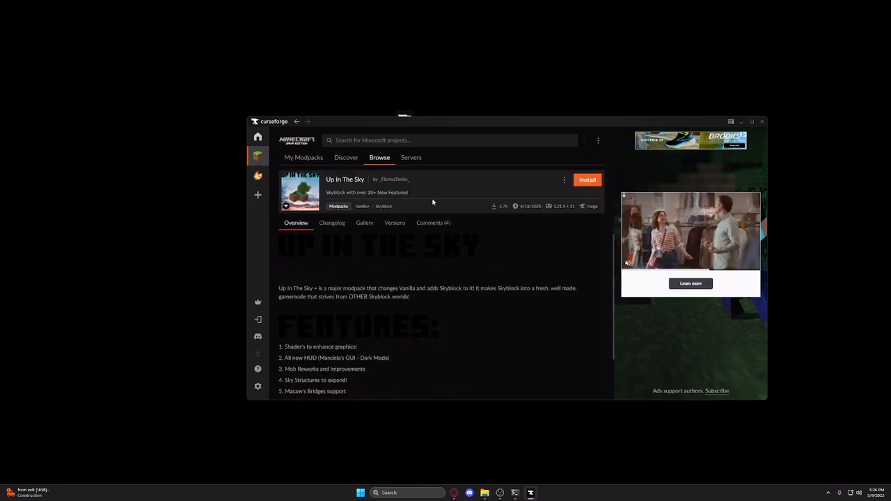
pyautogui.click(597, 180)
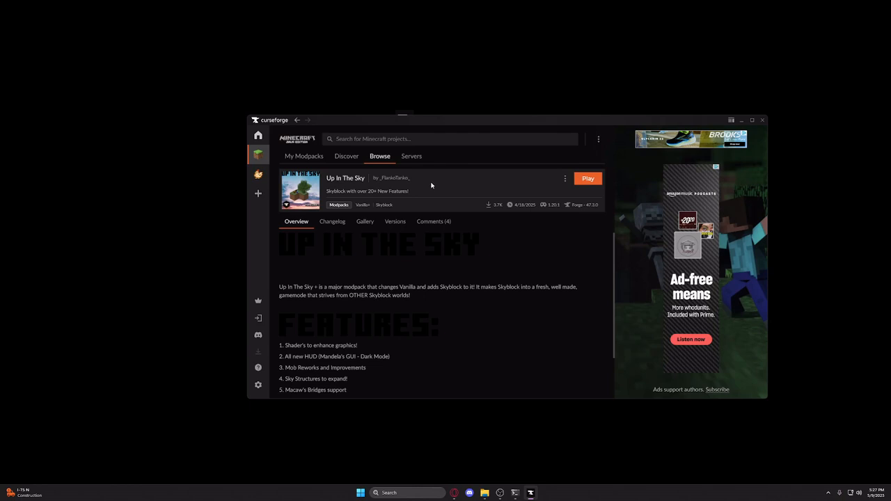
# Open the installed Up In The Sky modpack's folder from its profile.
pyautogui.click(304, 157)
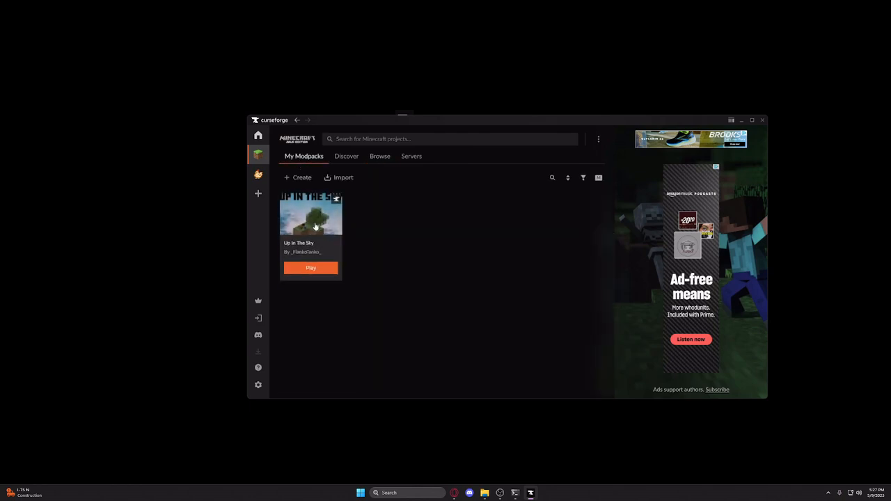
pyautogui.click(287, 209)
pyautogui.click(565, 179)
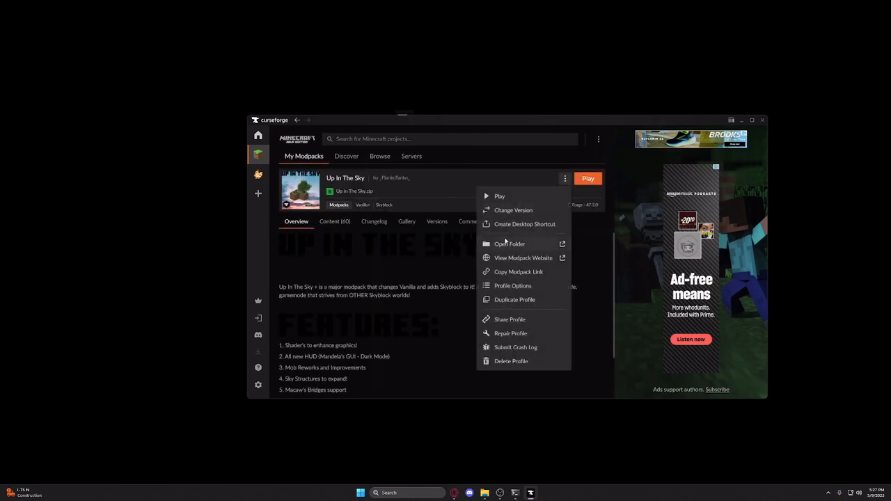
pyautogui.click(507, 244)
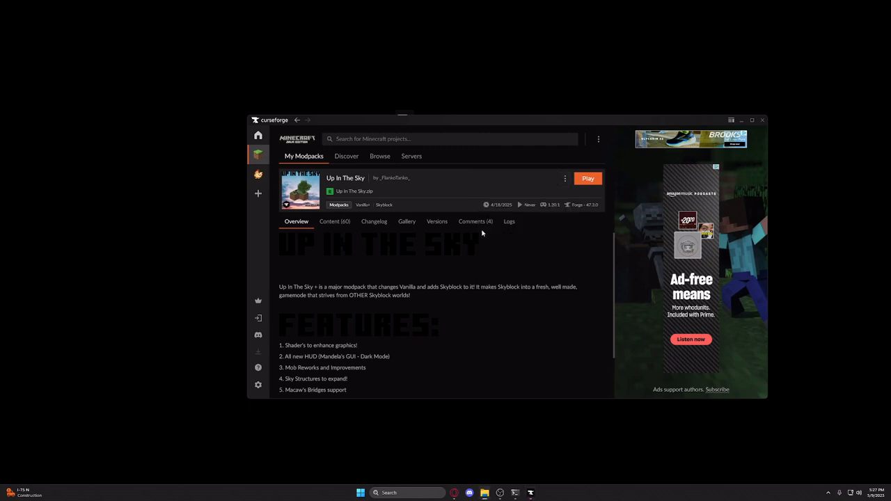
# Move the CurseForge window aside and create a desktop folder named "Up In the Sky Server".
pyautogui.moveTo(373, 127); pyautogui.dragTo(524, 107)
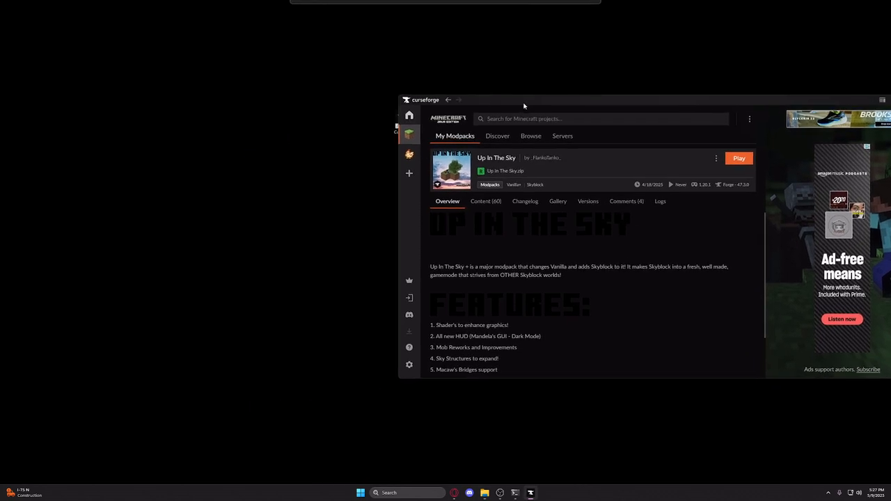
pyautogui.rightClick(261, 137)
pyautogui.moveTo(276, 153)
pyautogui.moveTo(295, 188)
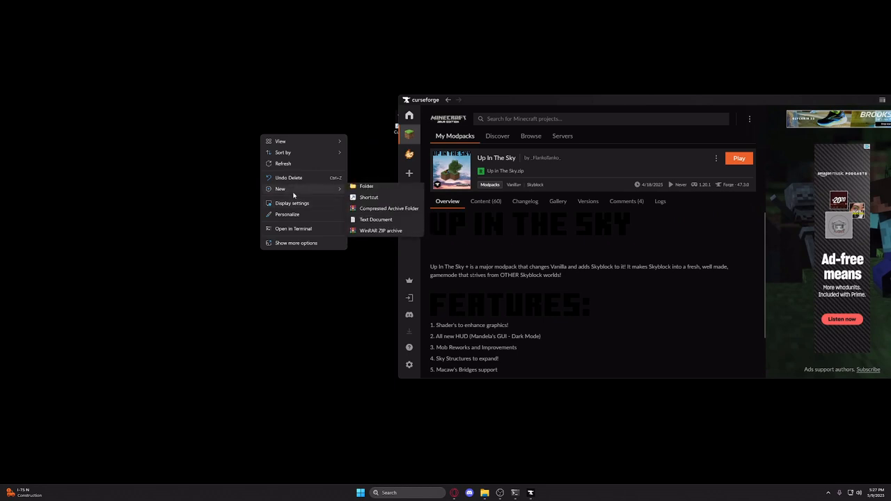
pyautogui.click(380, 187)
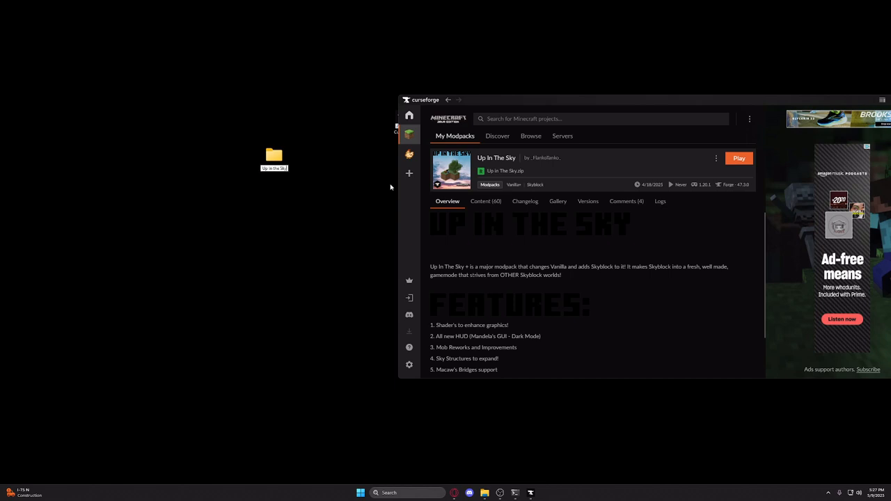
pyautogui.write('Up In The Sky Server')
pyautogui.press('Return')
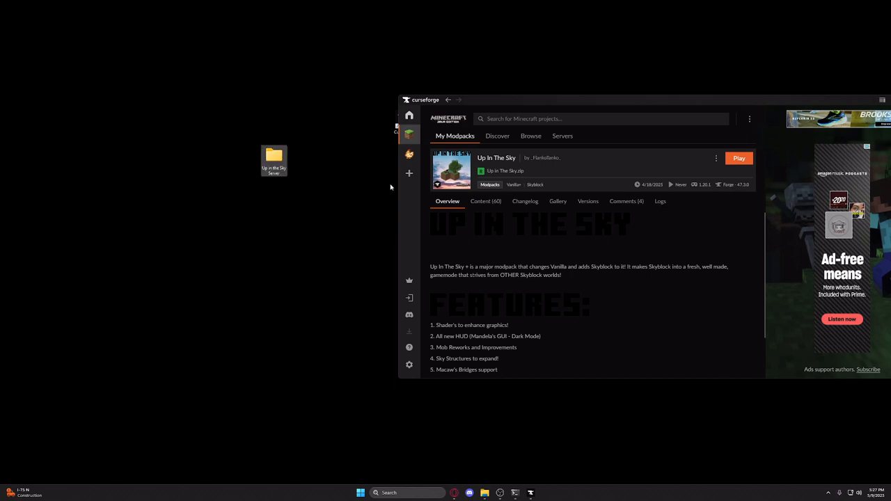
# Open the new server folder, then copy all files from the Up In The Sky modpack's mods folder.
pyautogui.doubleClick(282, 161)
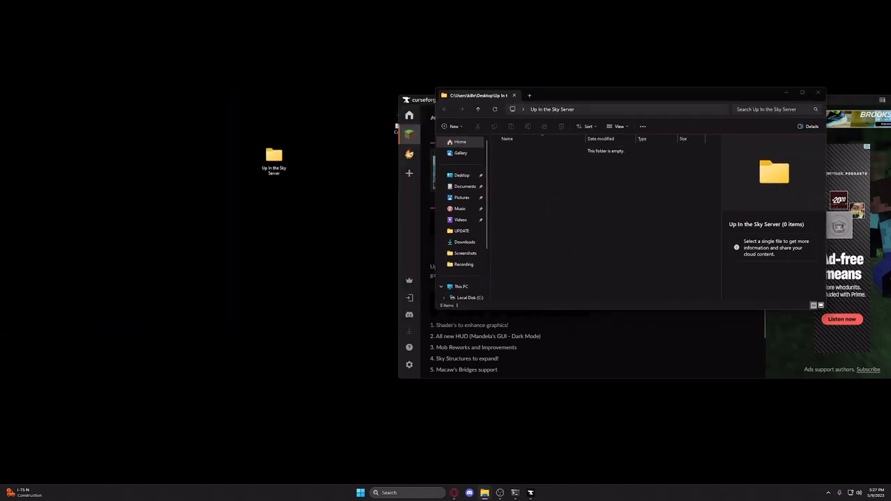
pyautogui.moveTo(2, 125); pyautogui.dragTo(665, 241)
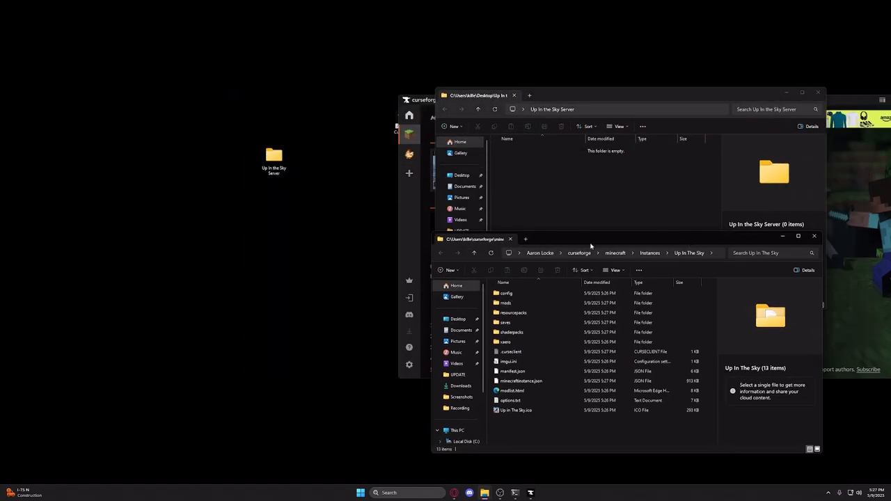
pyautogui.doubleClick(514, 305)
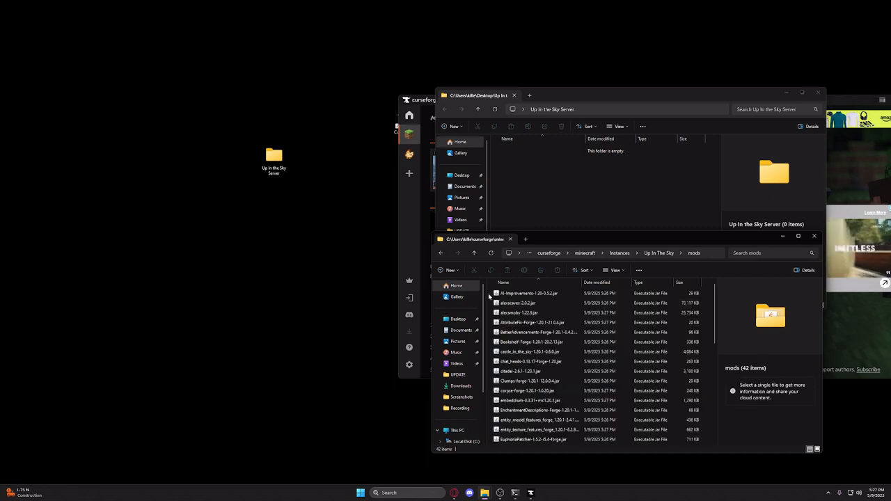
pyautogui.moveTo(489, 297); pyautogui.dragTo(526, 340)
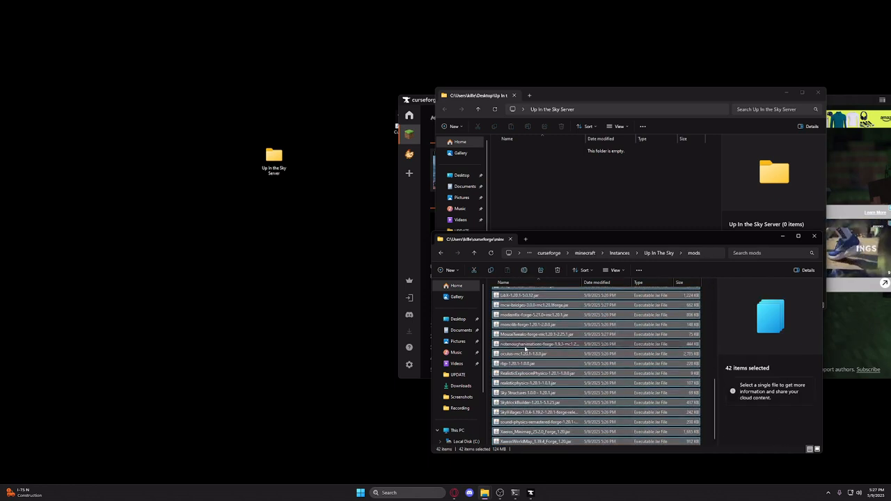
pyautogui.rightClick(529, 366)
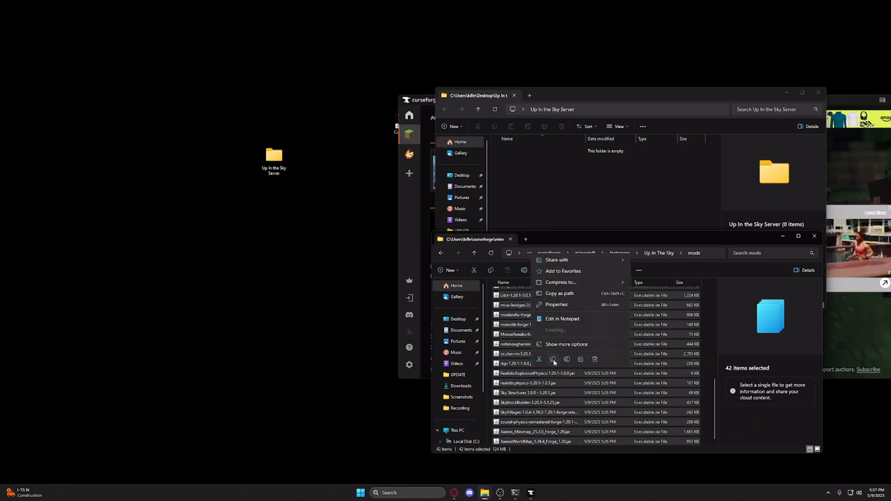
pyautogui.click(554, 360)
# Create a folder named "mods" inside the Up In the Sky Server folder.
pyautogui.doubleClick(274, 160)
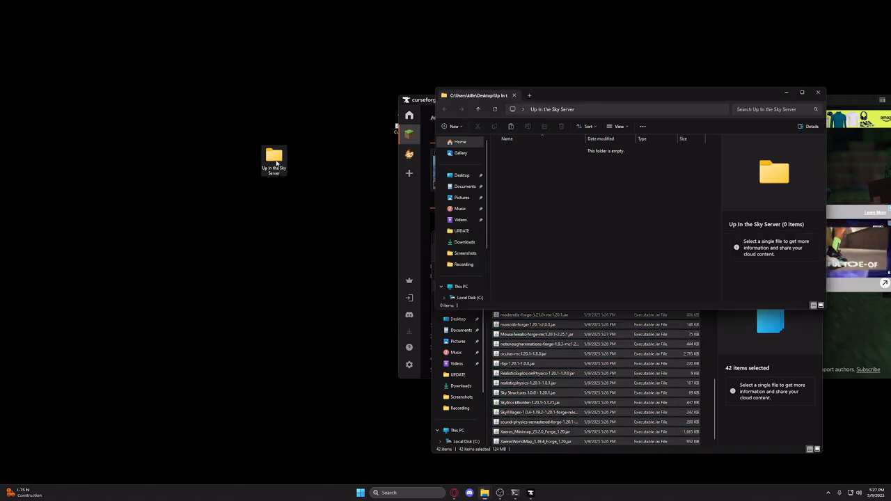
pyautogui.rightClick(568, 170)
pyautogui.moveTo(570, 238)
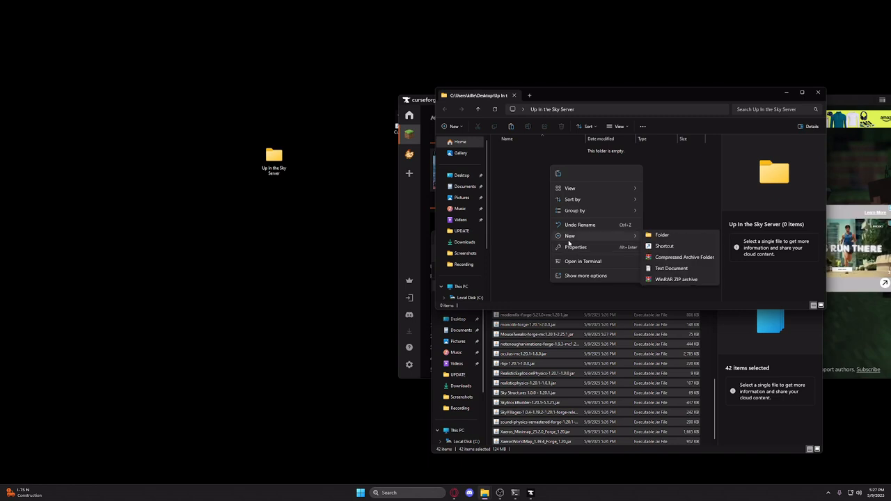
pyautogui.click(667, 237)
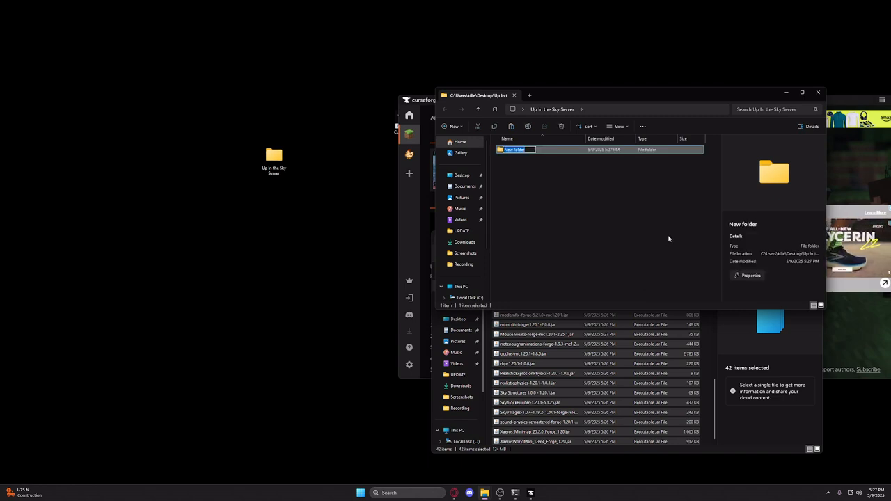
pyautogui.write('mods')
pyautogui.press('Return')
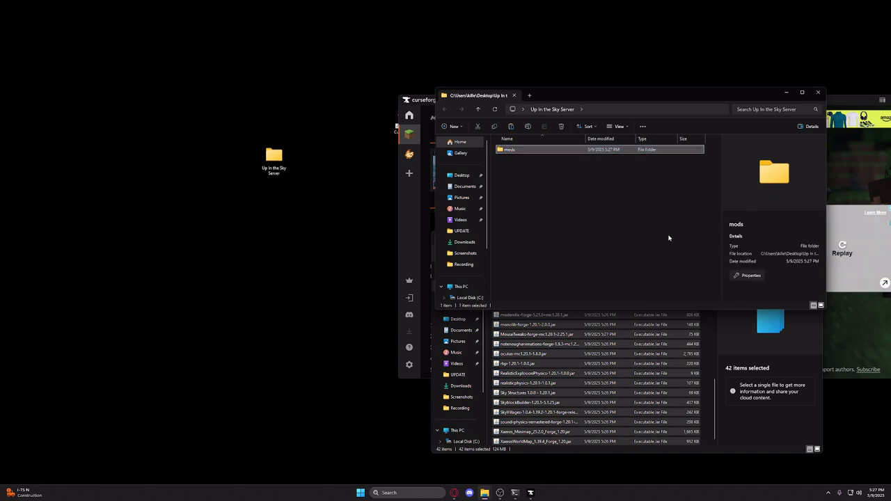
# Paste the copied mod files into the server's mods folder and close both folder windows.
pyautogui.doubleClick(534, 151)
pyautogui.rightClick(523, 194)
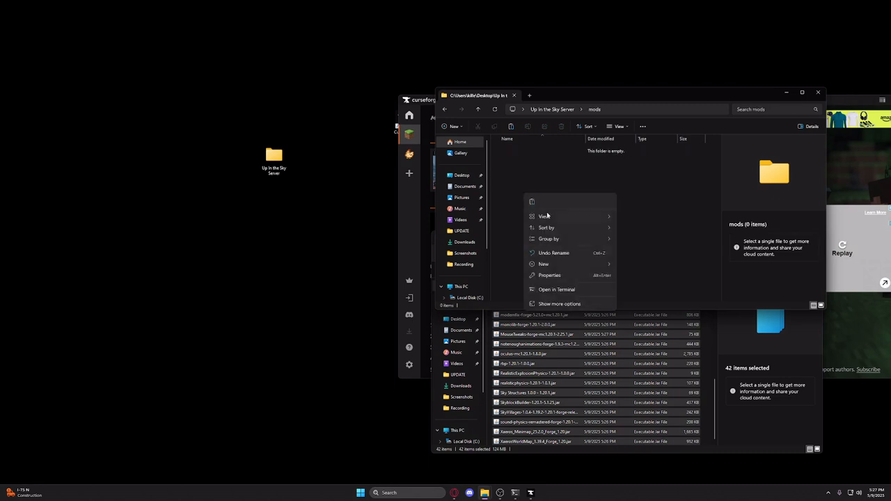
pyautogui.click(534, 202)
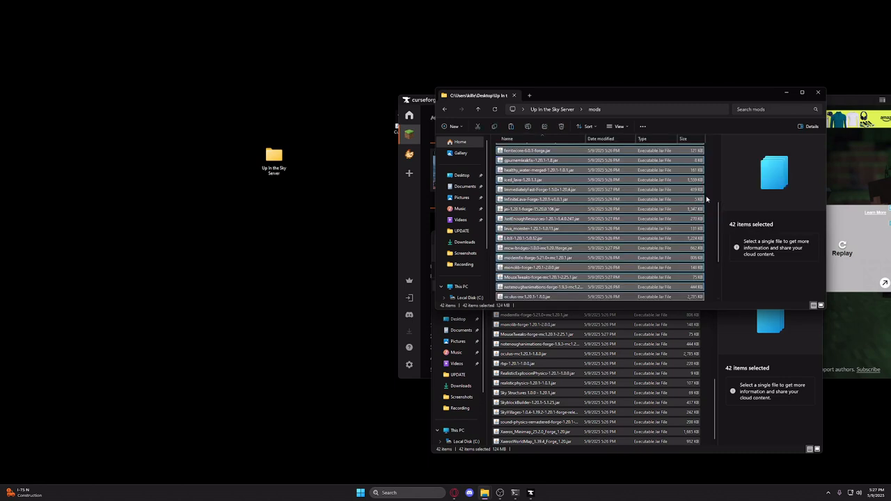
pyautogui.scroll(-8, 618, 208)
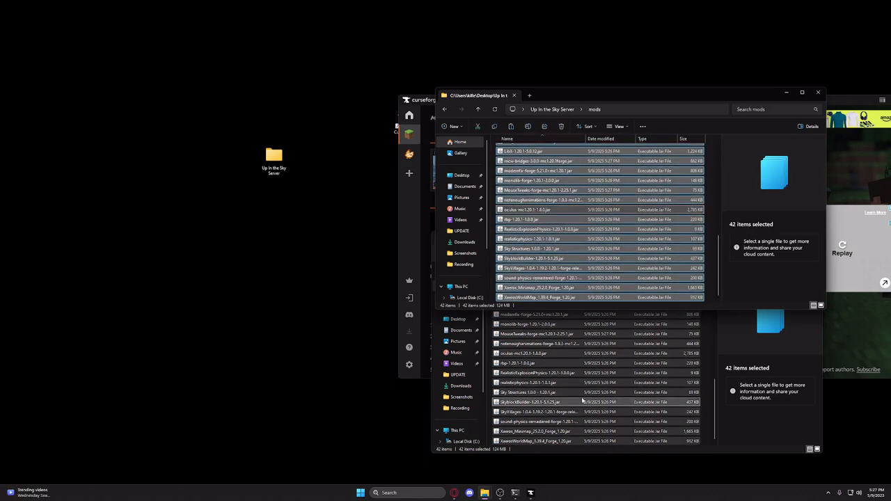
pyautogui.click(818, 92)
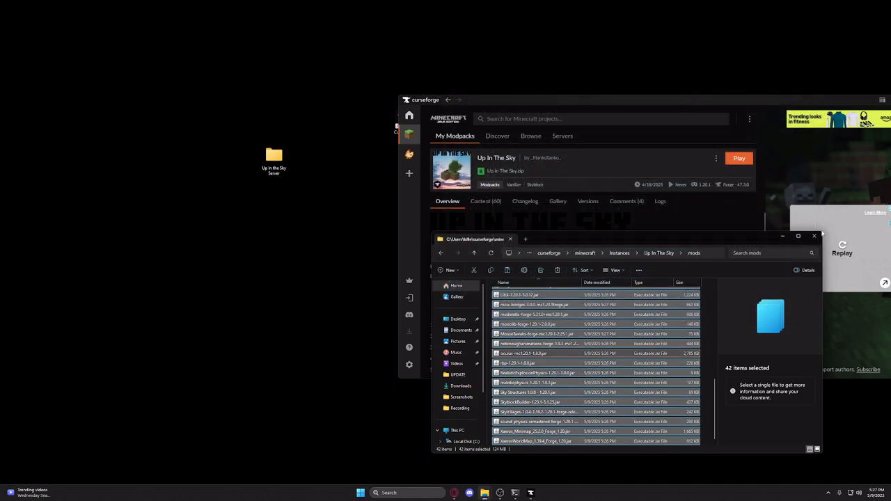
pyautogui.click(818, 237)
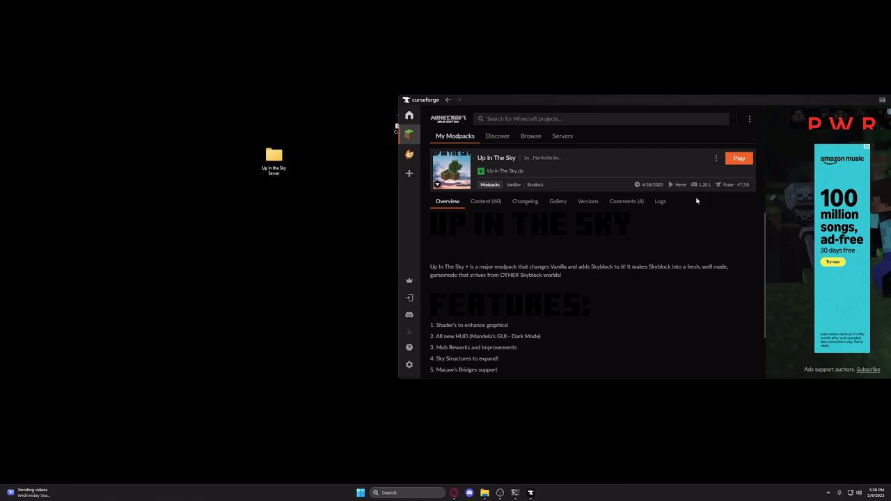
# Switch to the Minecraft Forge downloads page in the browser, place it beside CurseForge and expand the list of all versions.
pyautogui.click(452, 493)
pyautogui.click(129, 6)
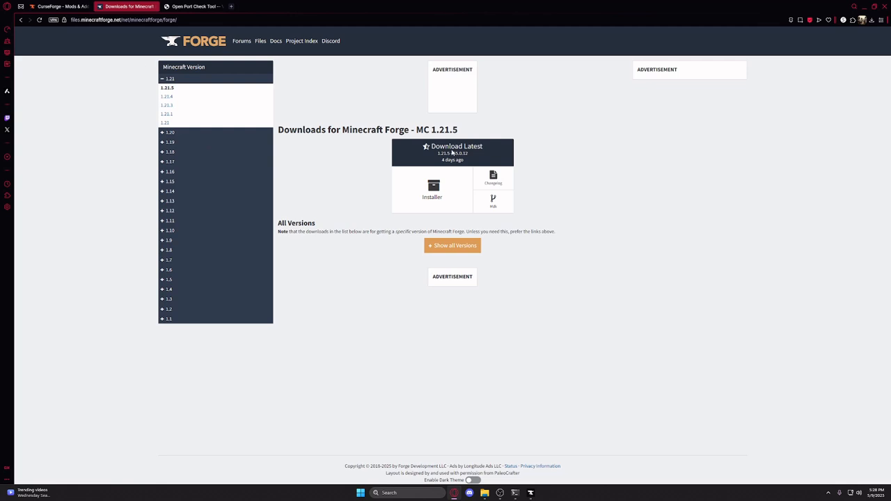
pyautogui.moveTo(341, 9); pyautogui.dragTo(390, 84)
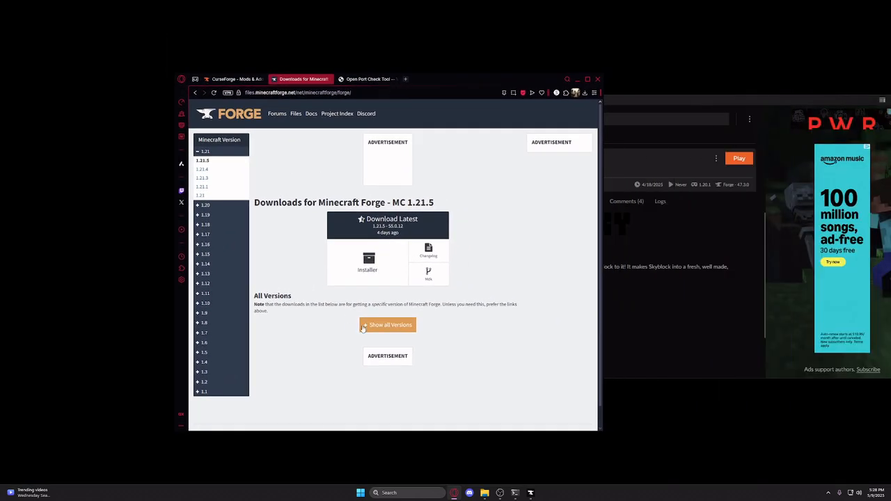
pyautogui.click(399, 328)
pyautogui.scroll(-4, 474, 281)
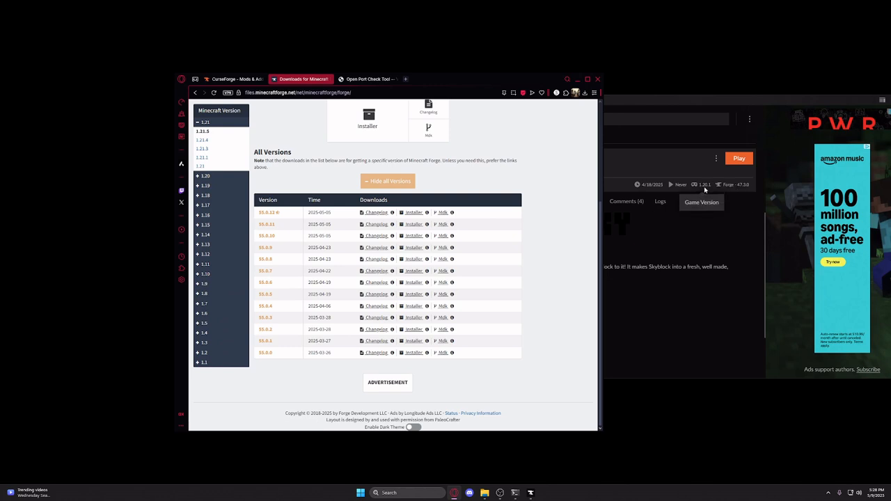
# Open the Forge downloads for Minecraft 1.20.1 and list all of their Forge versions.
pyautogui.click(206, 178)
pyautogui.click(205, 222)
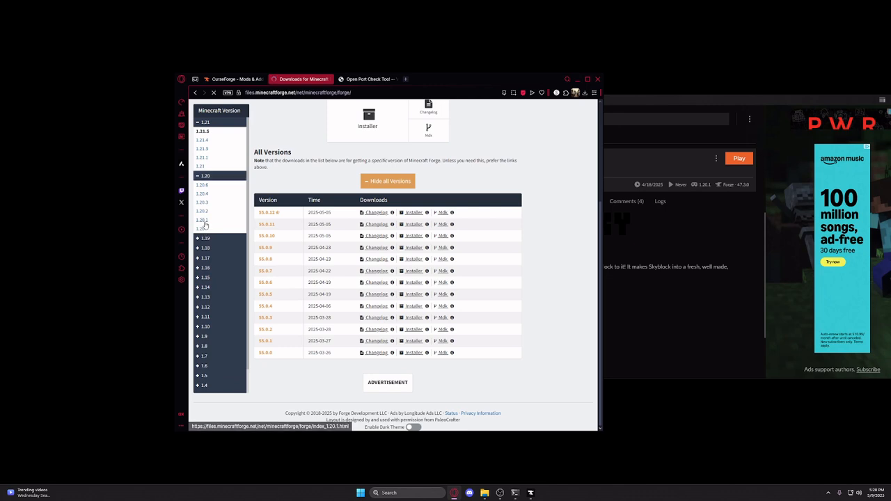
pyautogui.click(411, 310)
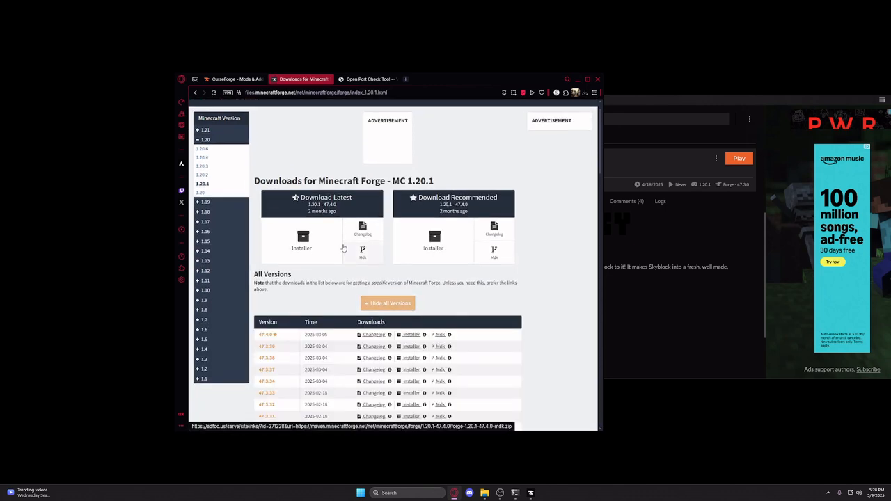
pyautogui.scroll(-2, 316, 224)
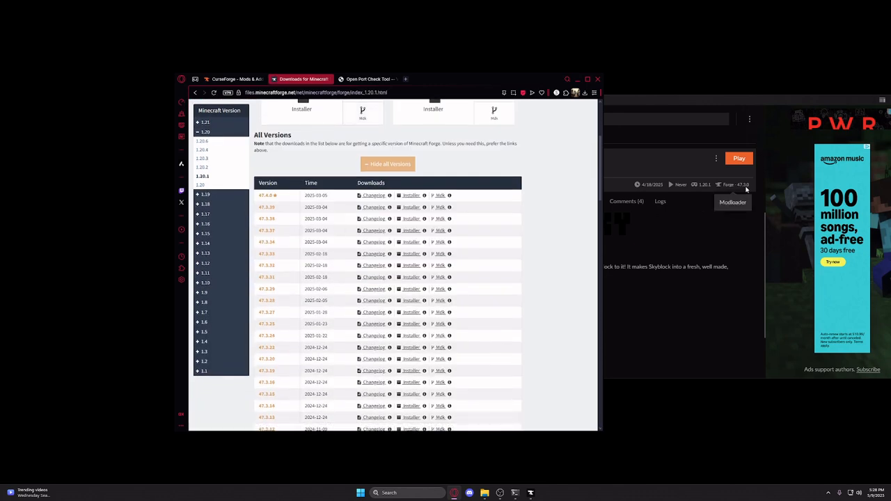
# Download the installer for Forge version 47.3.0 from the 1.20.1 version list and close the browser.
pyautogui.scroll(-2, 298, 230)
pyautogui.scroll(-2, 269, 219)
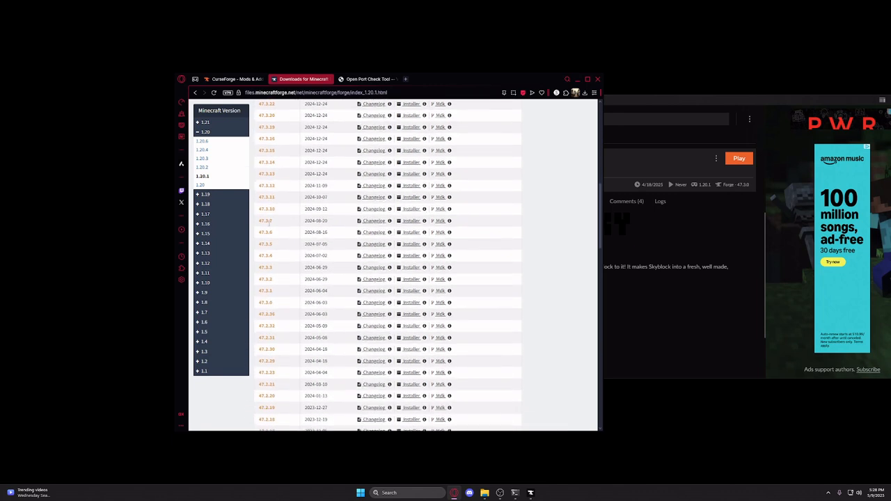
pyautogui.doubleClick(265, 302)
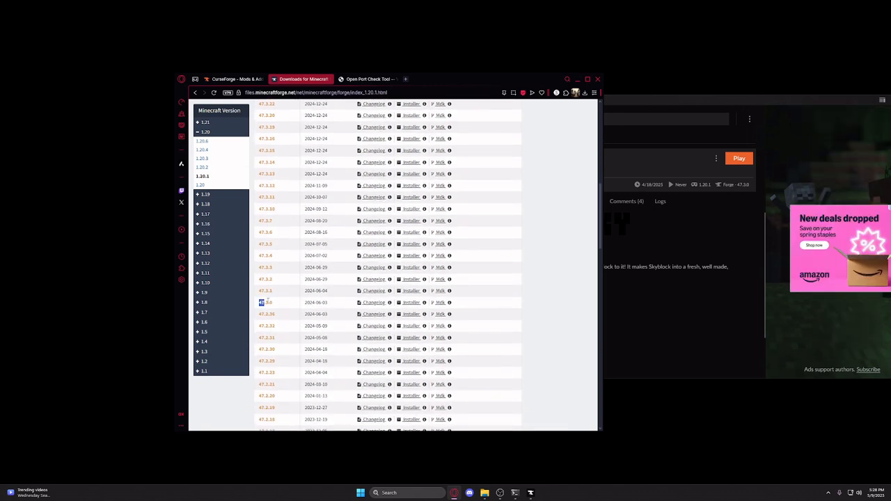
pyautogui.click(411, 305)
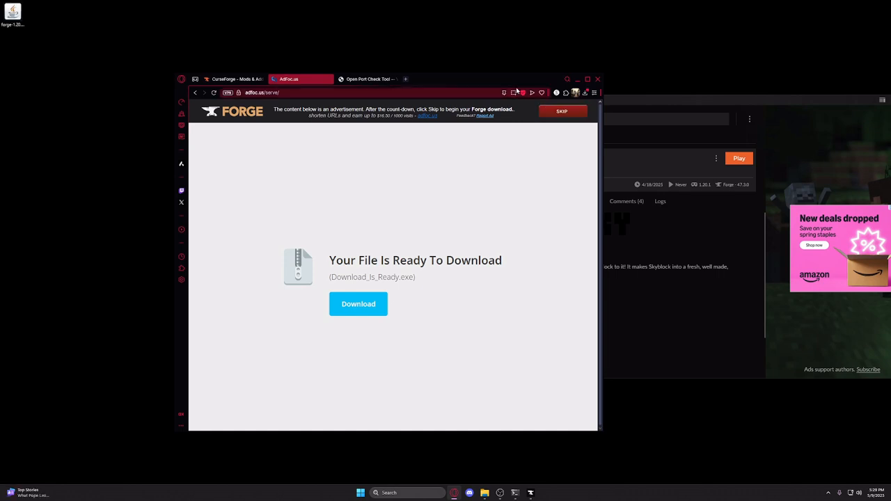
pyautogui.click(597, 80)
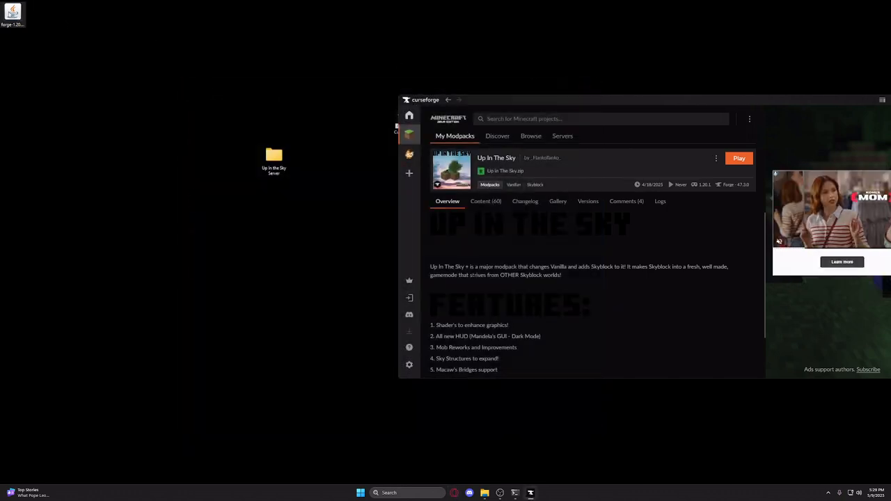
# Run the downloaded Forge 1.20.1-47.3.0 installer and install the server into the Up In the Sky Server folder on the desktop.
pyautogui.click(13, 15)
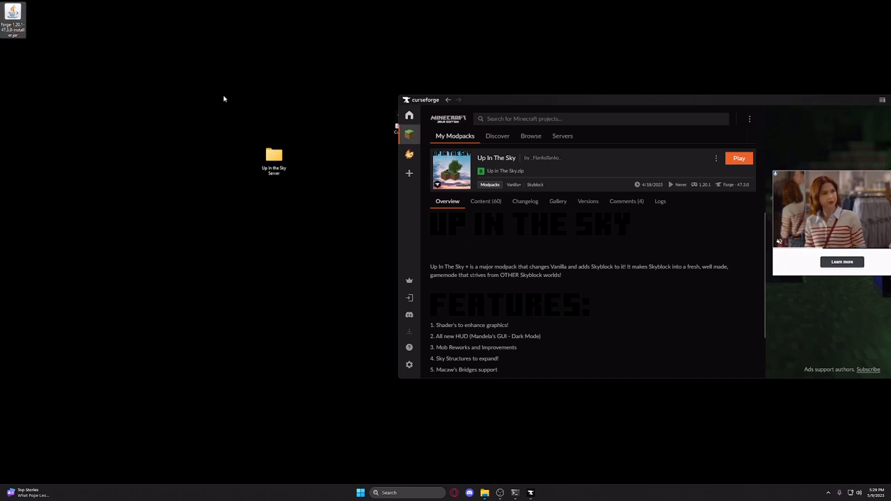
pyautogui.click(415, 252)
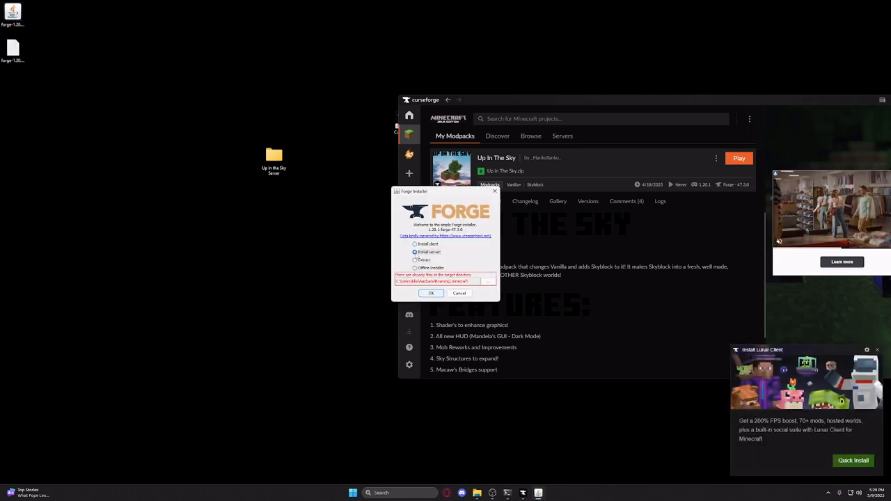
pyautogui.click(489, 281)
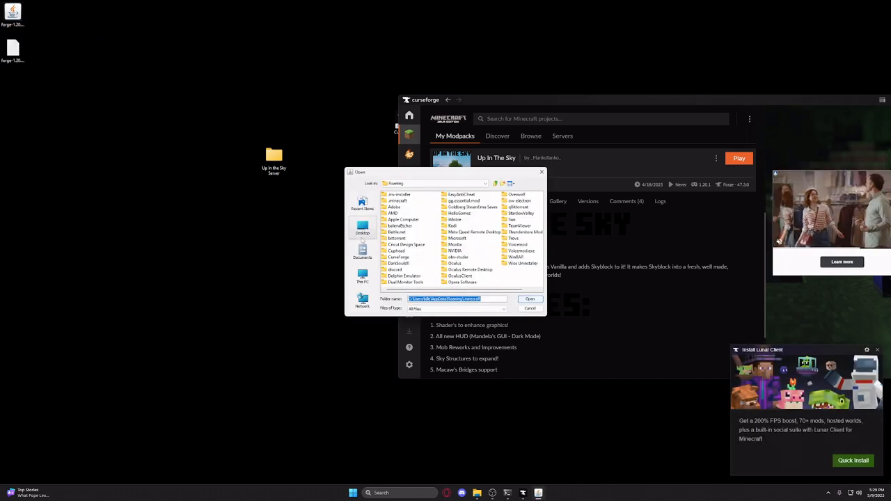
pyautogui.click(362, 230)
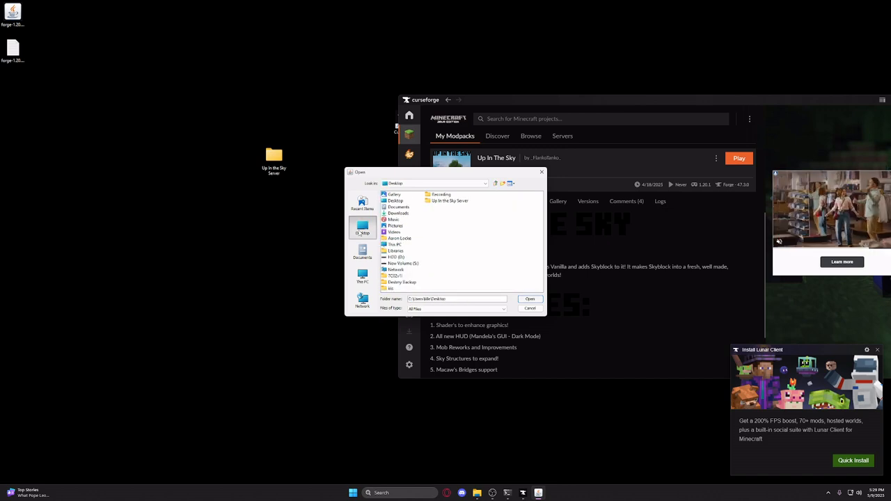
pyautogui.doubleClick(439, 200)
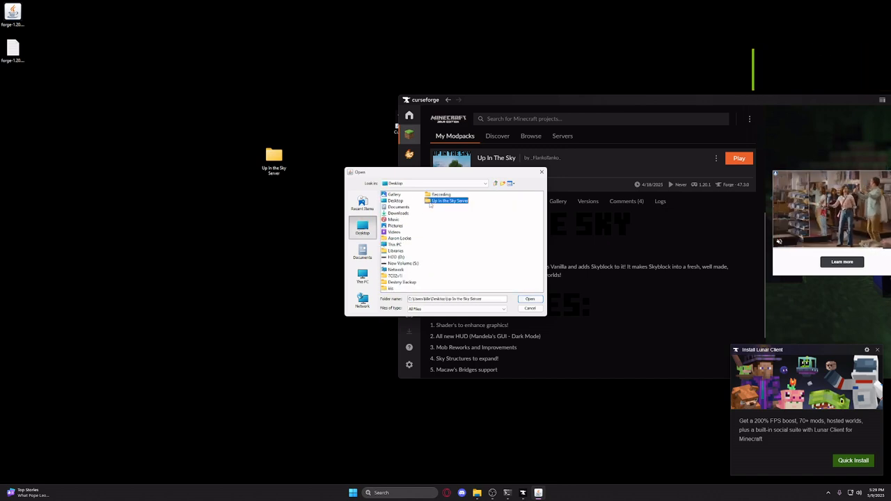
pyautogui.click(536, 301)
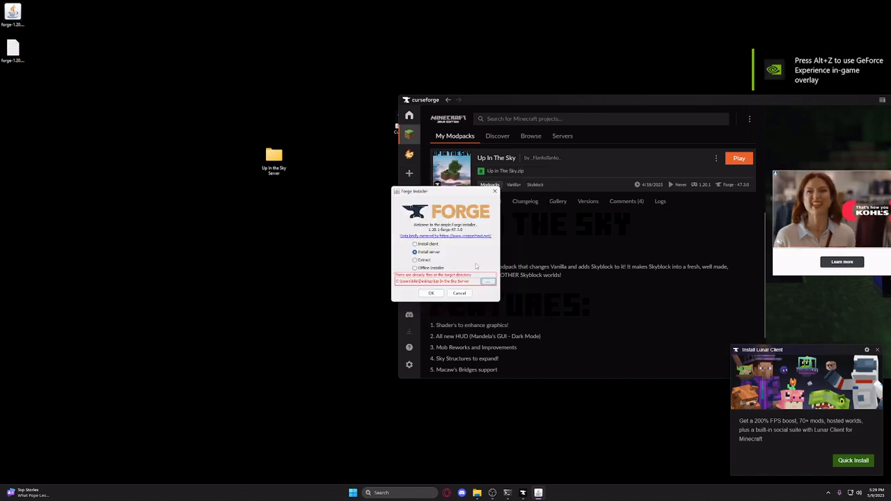
pyautogui.click(431, 293)
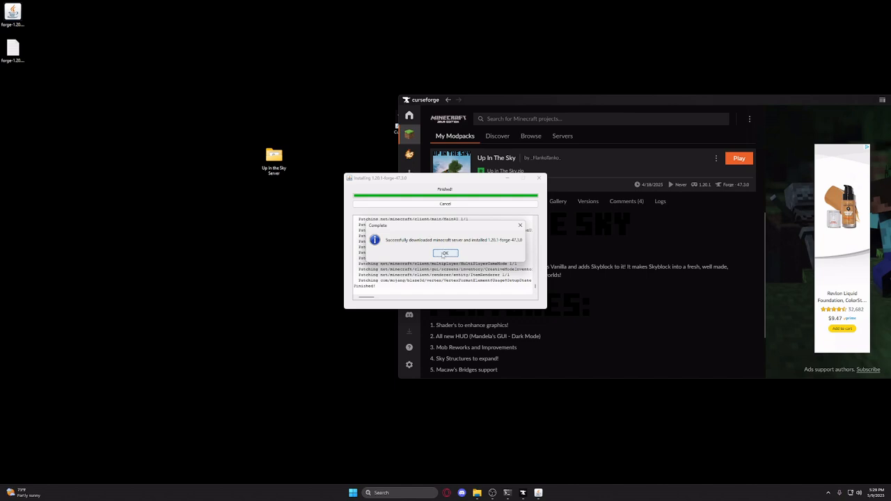
pyautogui.click(445, 253)
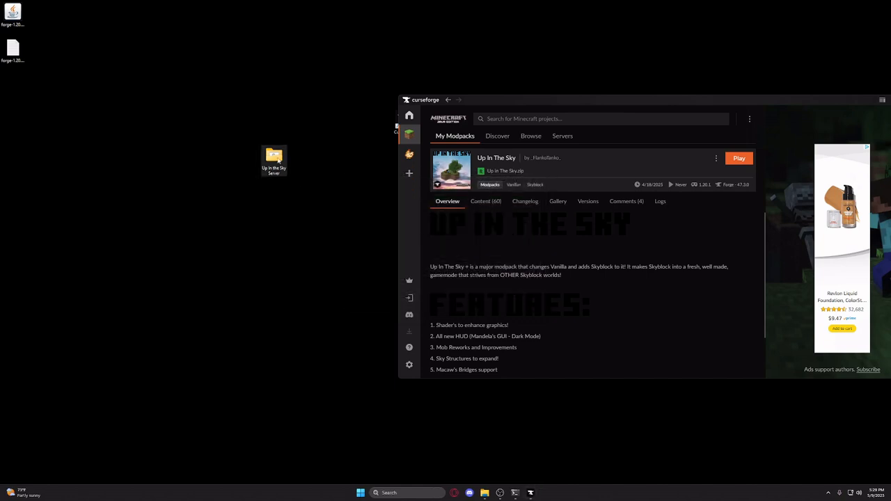
# Open the Up In the Sky Server folder and run run.bat once to generate the initial server files, dismissing its console when it stops.
pyautogui.doubleClick(275, 159)
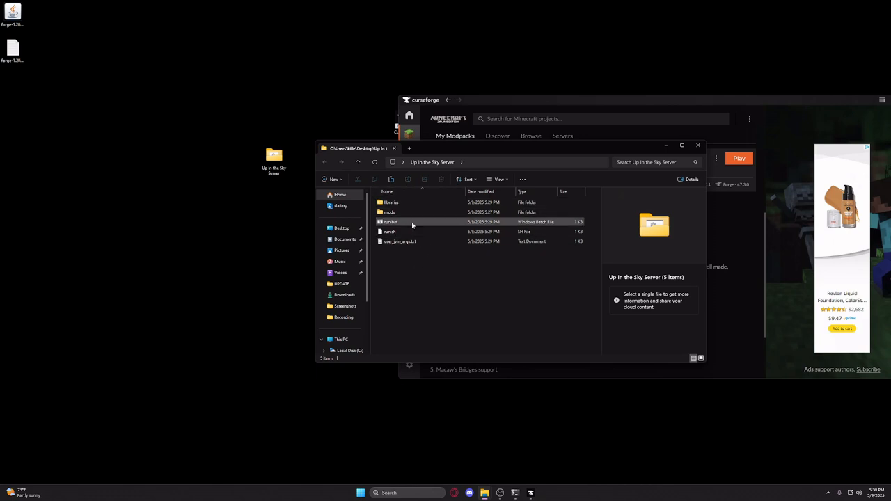
pyautogui.doubleClick(411, 224)
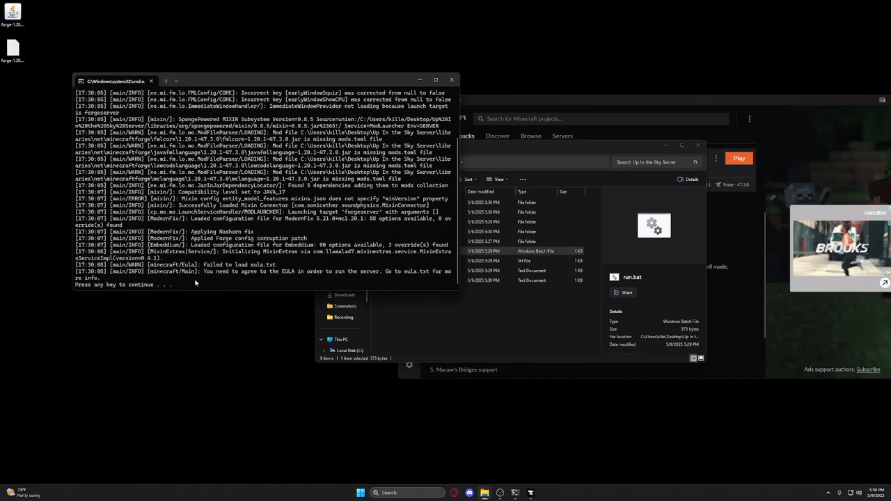
pyautogui.press('Return')
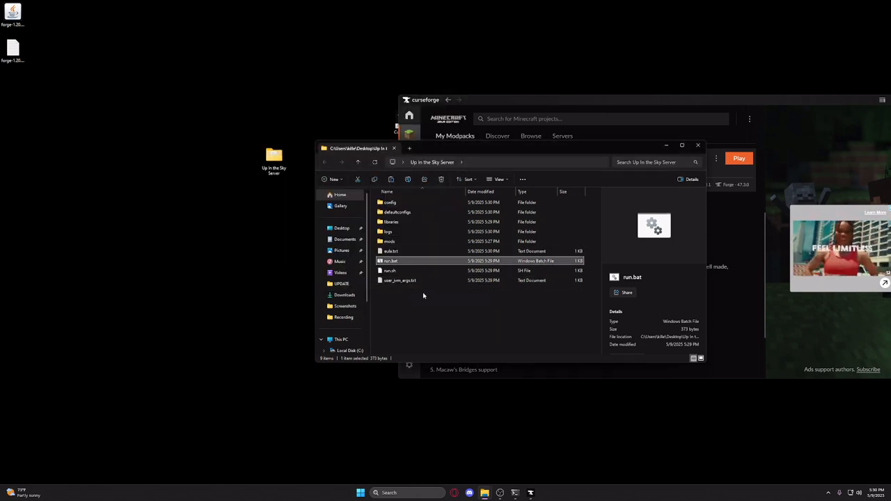
# Accept the Minecraft EULA by setting eula=true in eula.txt, then save and close the file.
pyautogui.click(423, 296)
pyautogui.doubleClick(390, 252)
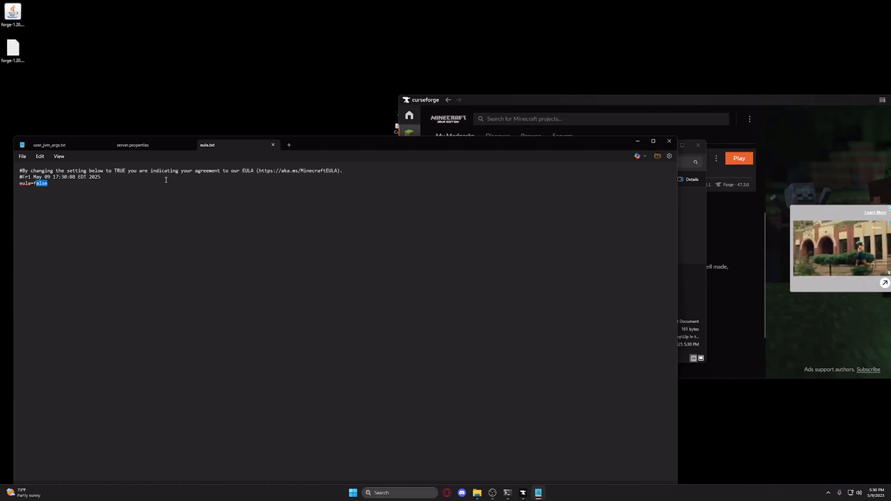
pyautogui.press('BackSpace')
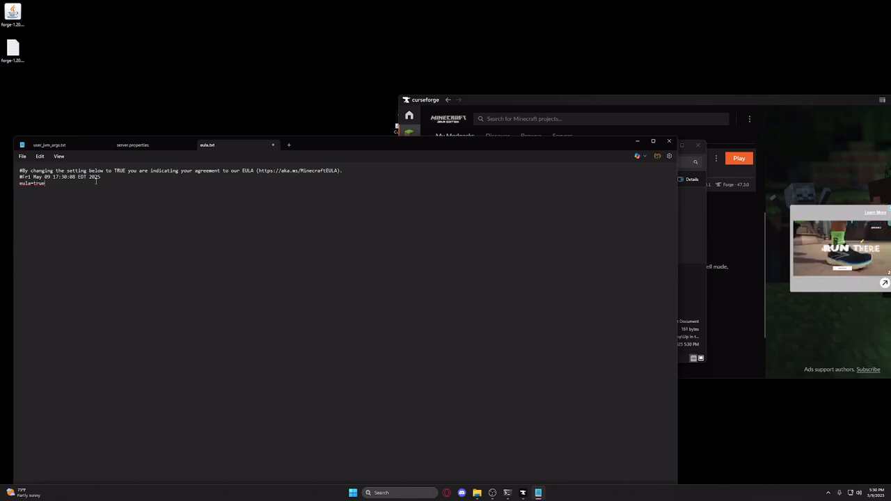
pyautogui.click(25, 156)
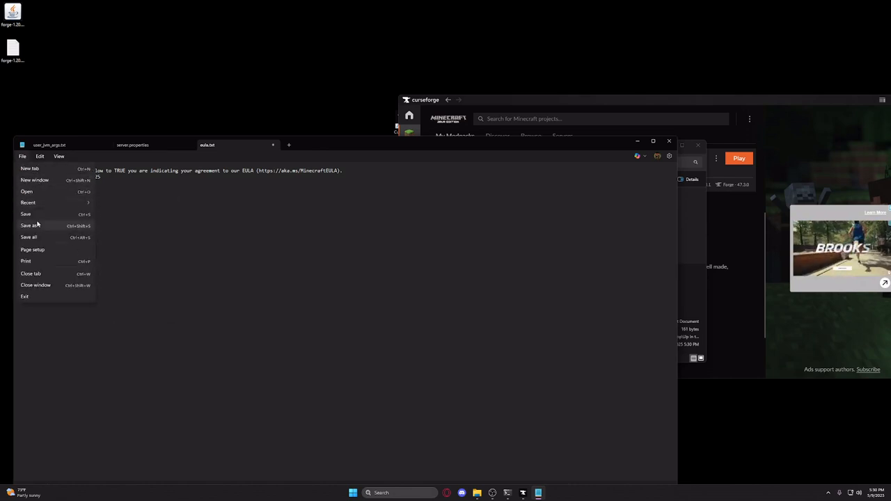
pyautogui.click(38, 216)
pyautogui.click(668, 143)
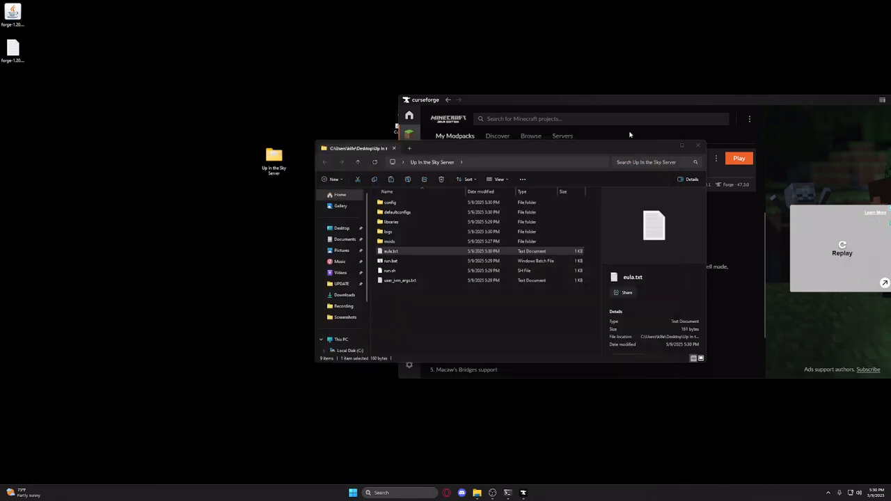
# Start the server again with run.bat and open the new report file in the crash-reports folder.
pyautogui.click(454, 302)
pyautogui.doubleClick(405, 263)
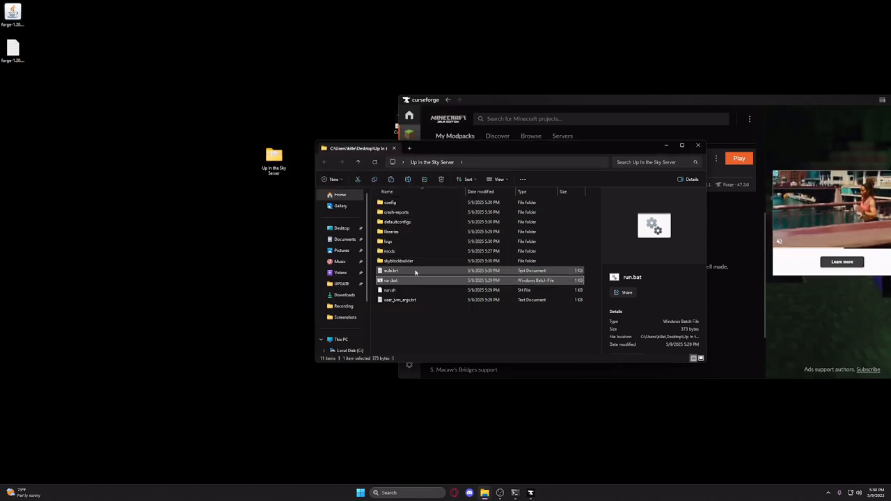
pyautogui.doubleClick(415, 212)
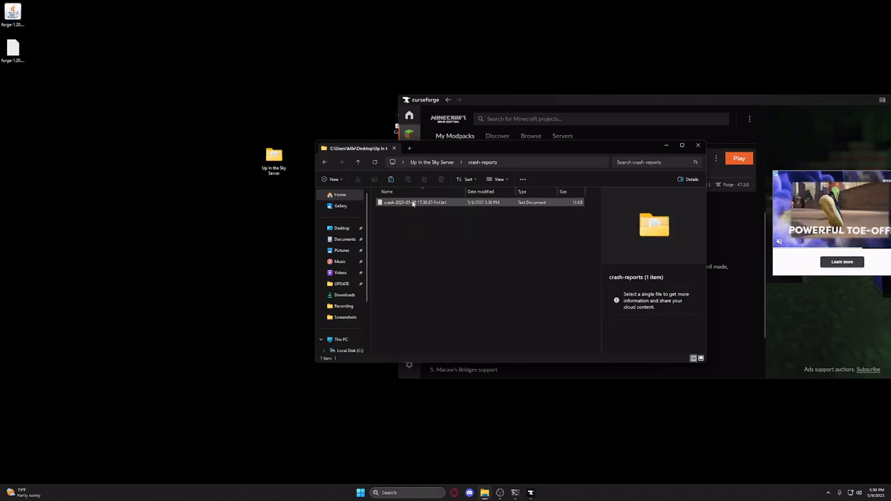
pyautogui.doubleClick(412, 204)
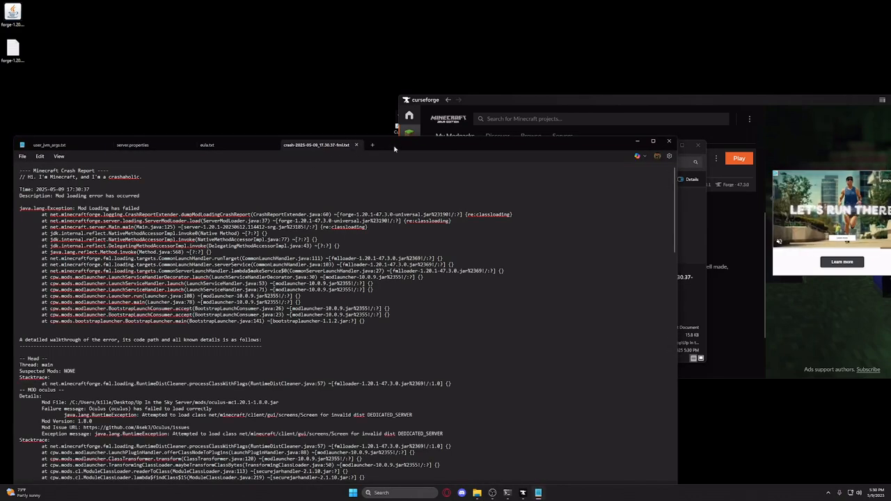
# Move the text editor window up and close its user_jvm_args.txt, server.properties and eula.txt tabs, keeping only the crash report.
pyautogui.moveTo(405, 152); pyautogui.dragTo(503, 83)
pyautogui.click(214, 79)
pyautogui.click(215, 79)
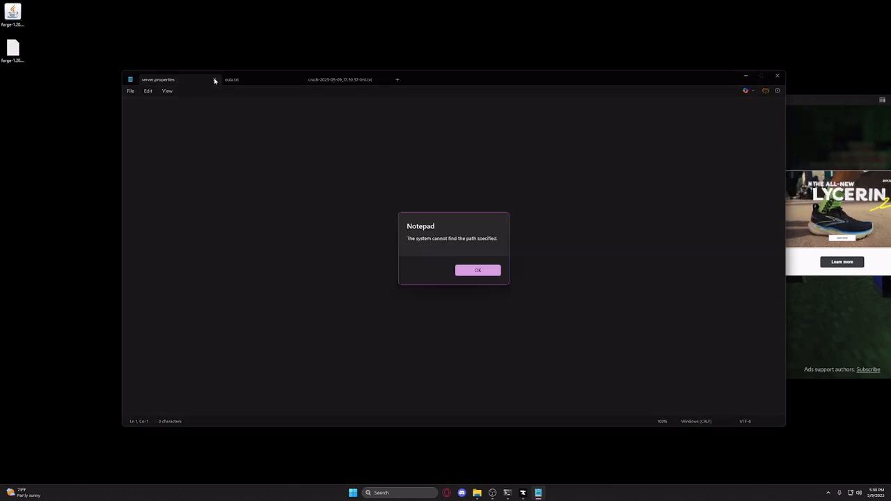
pyautogui.press('Return')
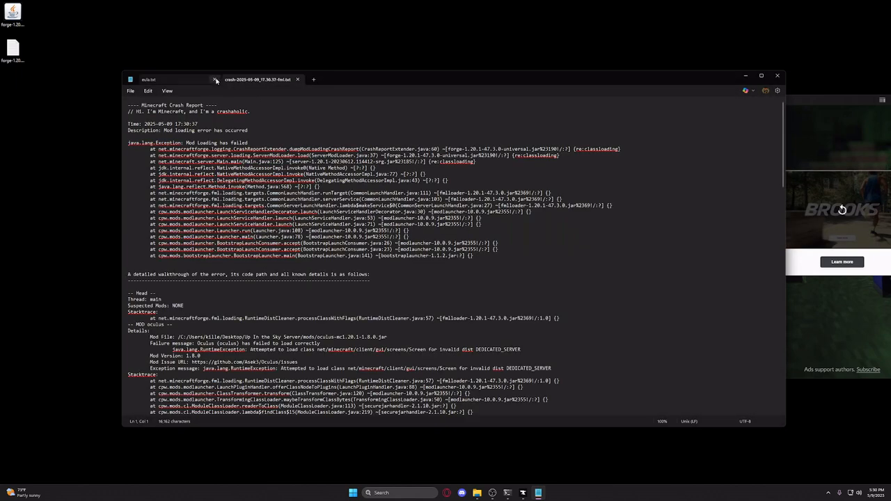
pyautogui.click(215, 79)
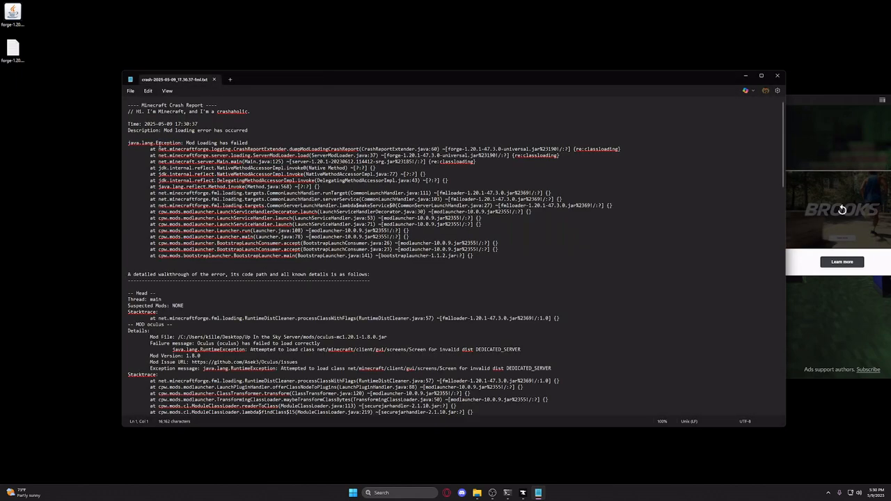
# Examine the crash report's exception and failure message to identify which mod failed to load.
pyautogui.moveTo(187, 142); pyautogui.dragTo(128, 143)
pyautogui.click(256, 143)
pyautogui.scroll(-6, 178, 193)
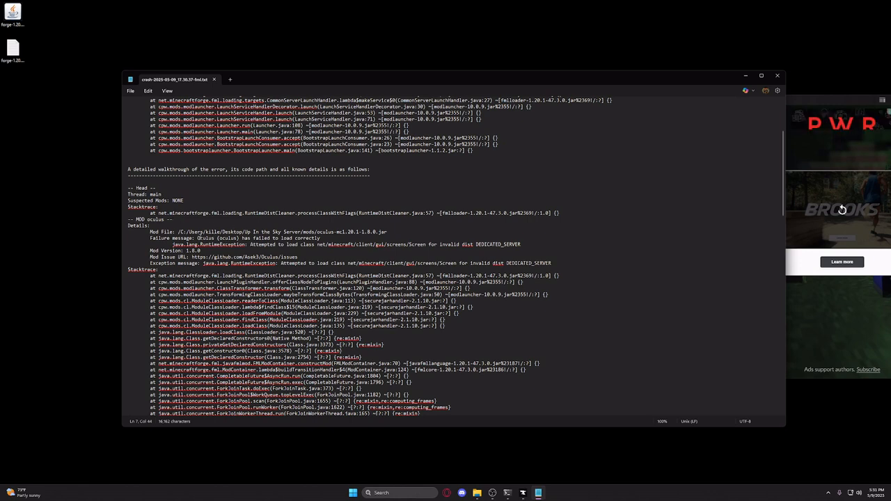
pyautogui.doubleClick(198, 238)
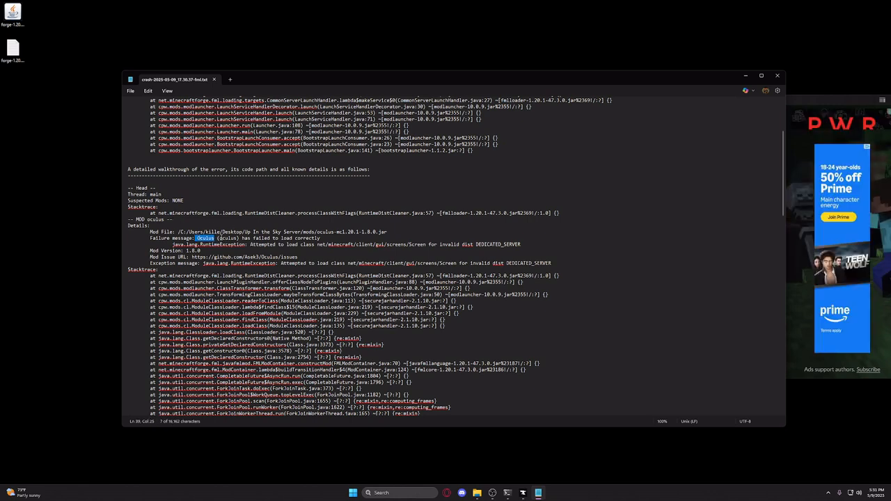
# Delete oculus-mc1.20.1-1.8.0.jar from the server's mods folder.
pyautogui.moveTo(470, 80); pyautogui.dragTo(430, 264)
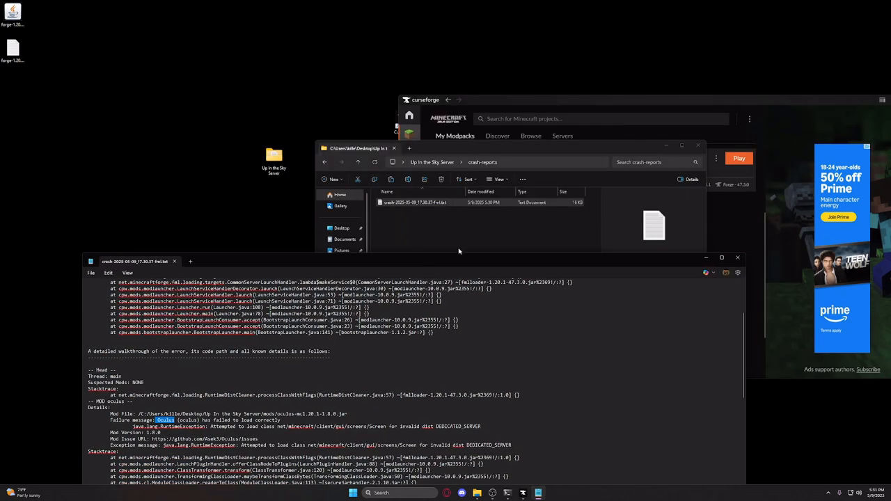
pyautogui.click(447, 227)
pyautogui.hotkey('alt', 'Left')
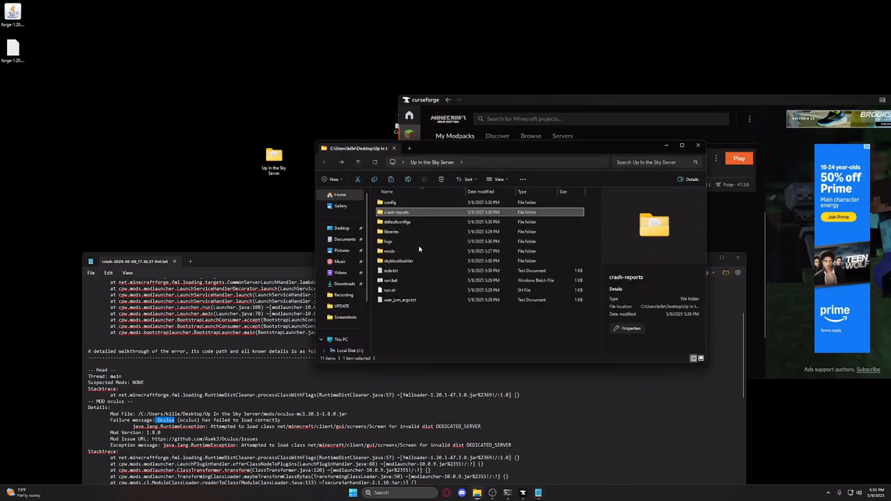
pyautogui.doubleClick(427, 251)
pyautogui.scroll(-9, 430, 226)
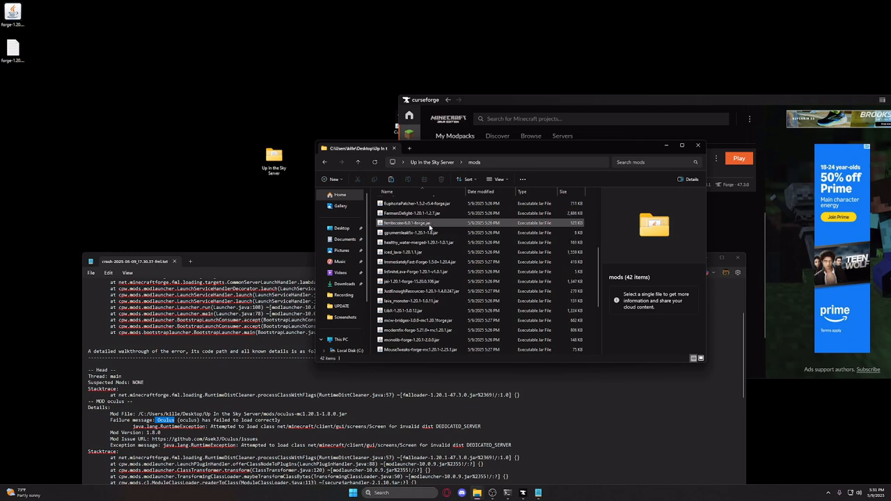
pyautogui.click(412, 265)
pyautogui.rightClick(412, 266)
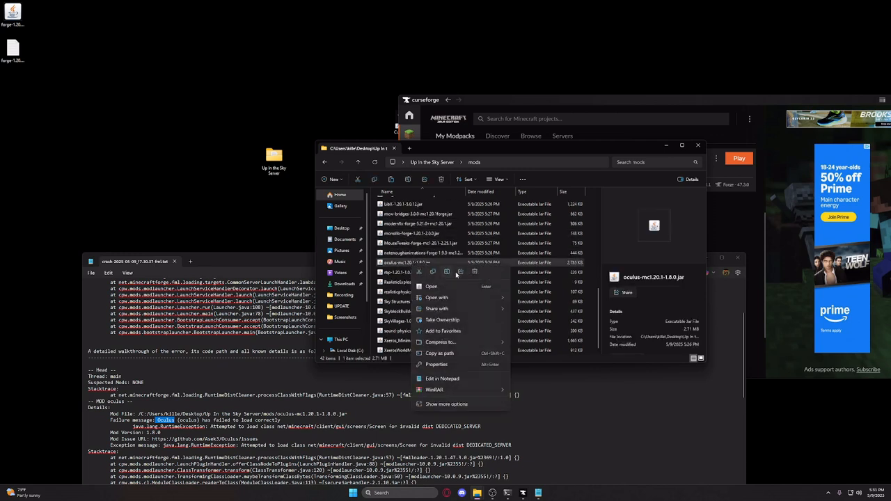
pyautogui.click(475, 271)
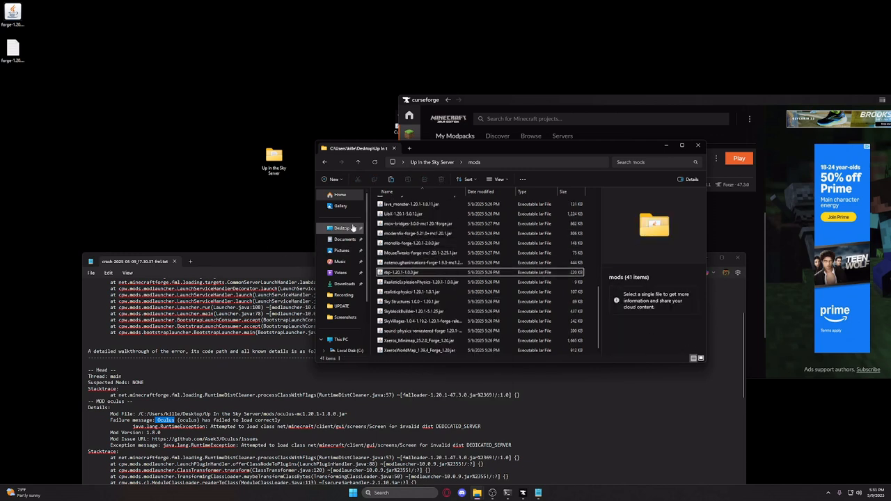
# Close the crash report and start the server again with run.bat in the Up In the Sky Server folder.
pyautogui.click(262, 258)
pyautogui.click(739, 258)
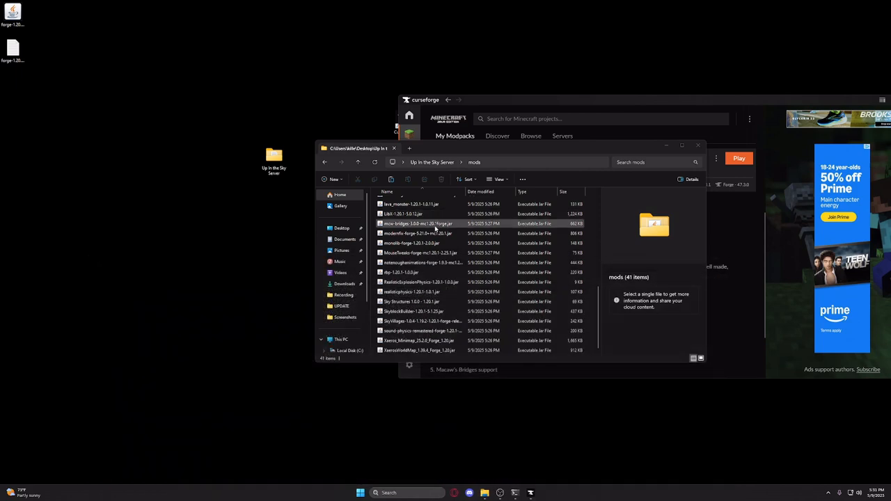
pyautogui.hotkey('alt', 'Left')
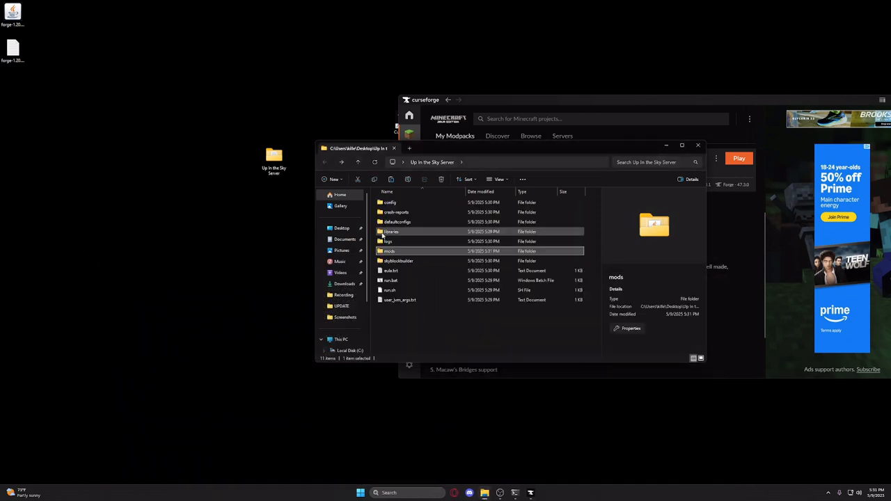
pyautogui.doubleClick(413, 281)
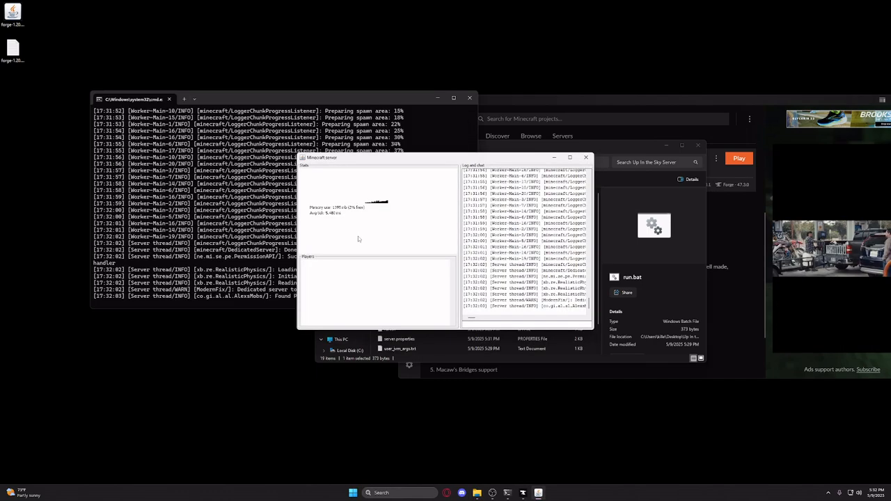
# Stop the running Minecraft server by closing its server window and close the console window it ran in.
pyautogui.moveTo(404, 156); pyautogui.dragTo(289, 232)
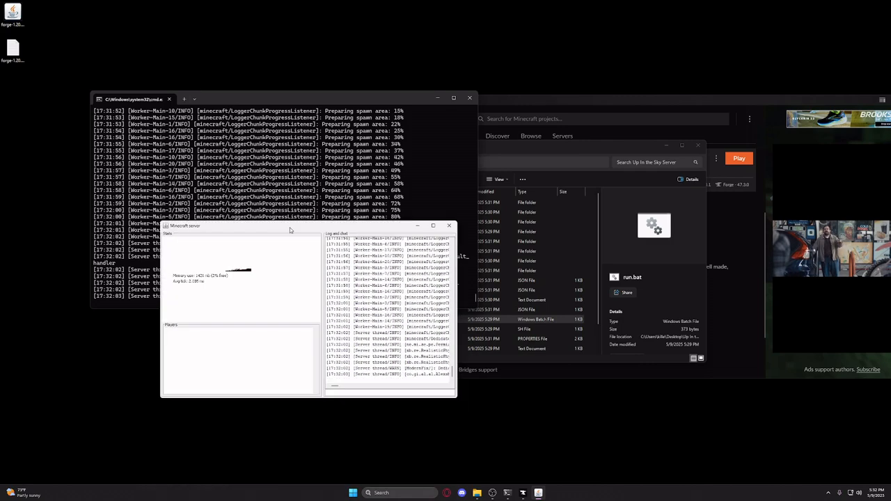
pyautogui.click(449, 226)
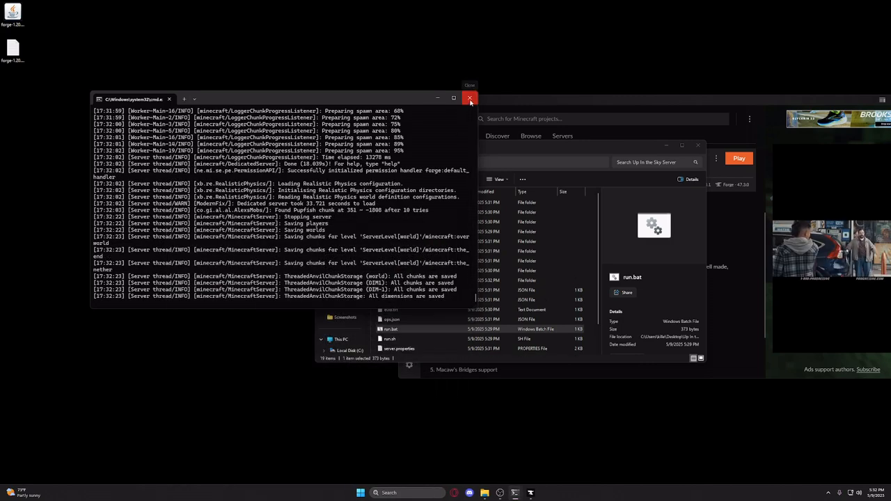
pyautogui.click(470, 101)
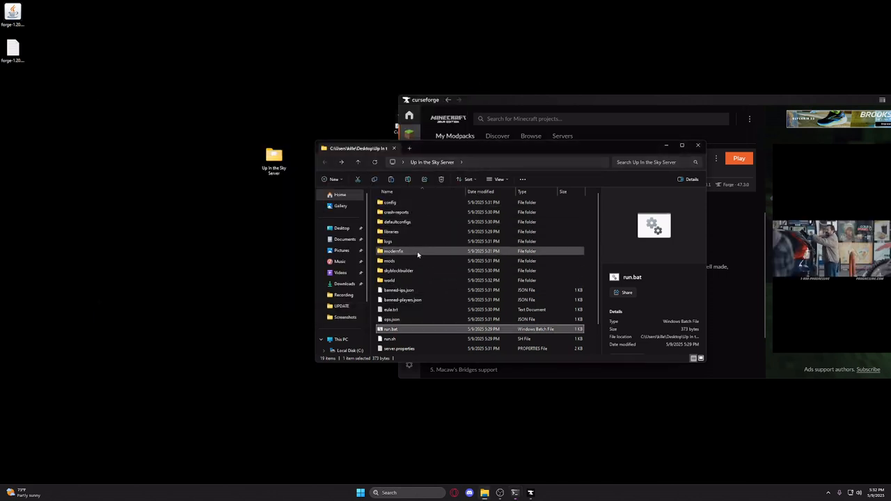
# Open user_jvm_args.txt from the Up In the Sky Server folder to review its RAM settings, and close the text editor.
pyautogui.scroll(-2, 424, 300)
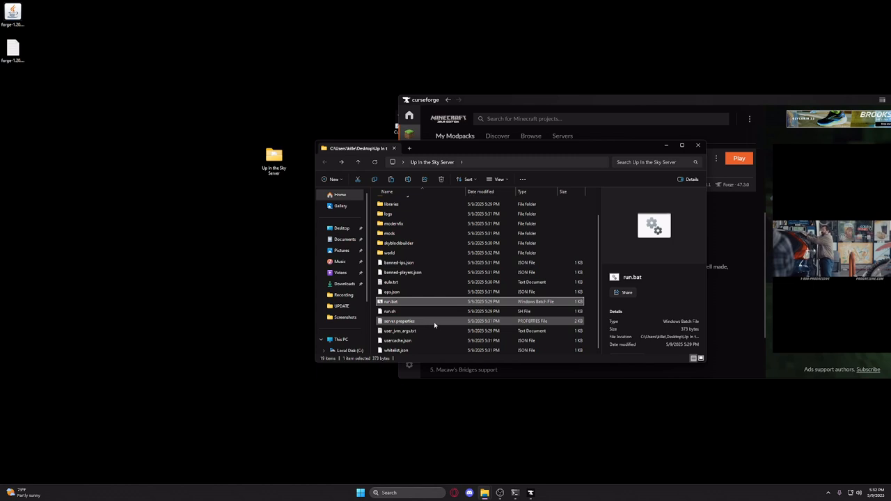
pyautogui.doubleClick(424, 331)
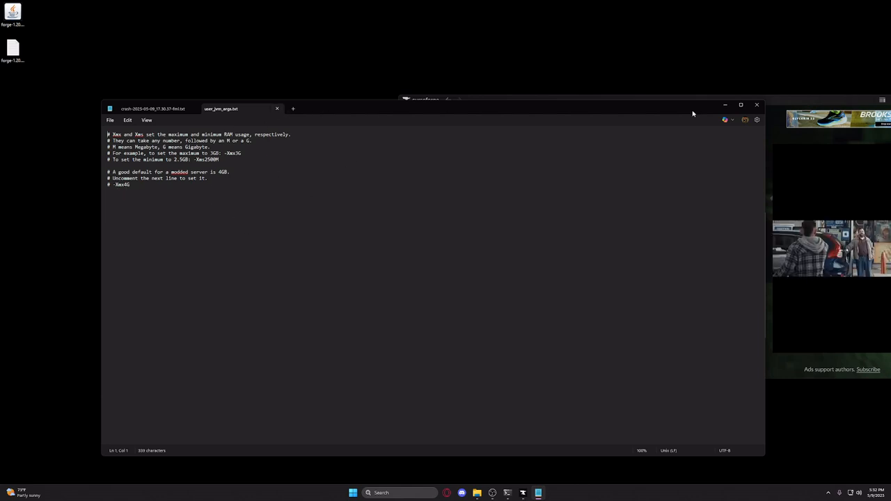
pyautogui.click(757, 105)
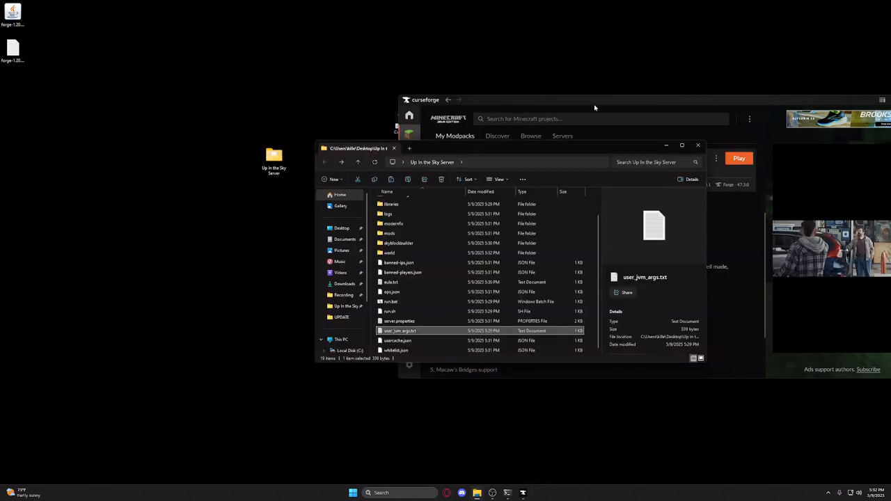
# Open server.properties from the Up In the Sky Server folder and go to its server-ip line.
pyautogui.doubleClick(421, 323)
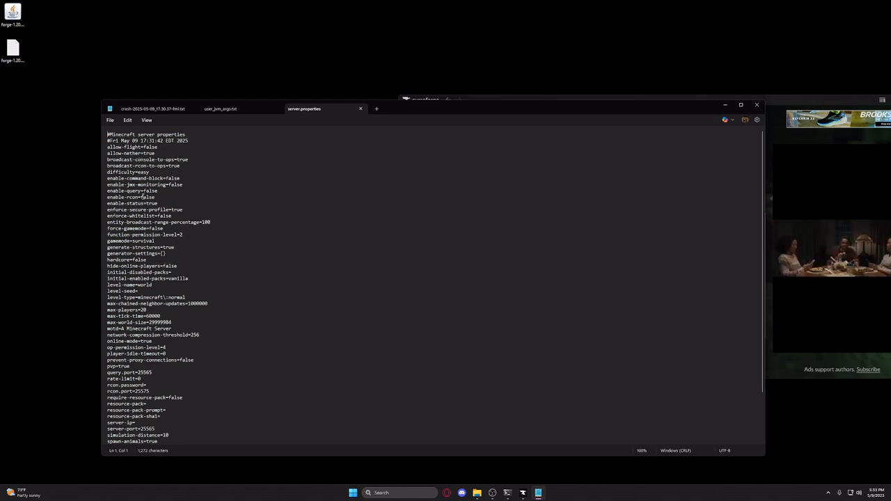
pyautogui.scroll(-2, 142, 197)
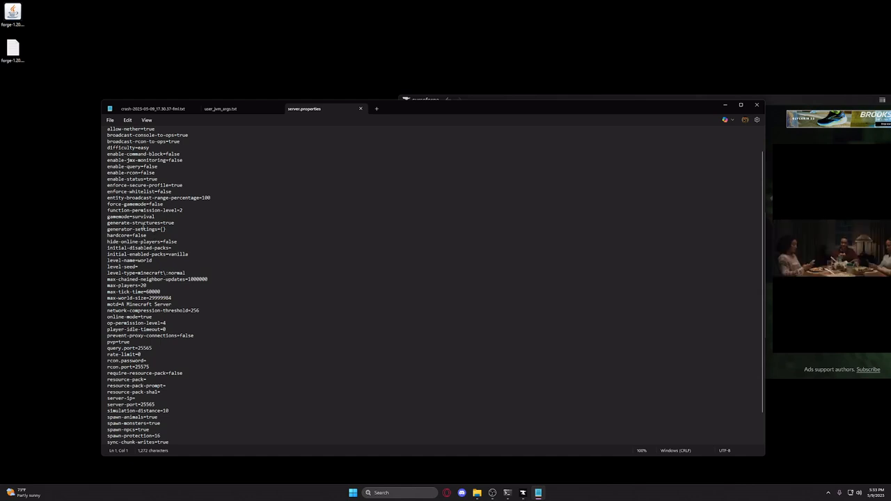
pyautogui.scroll(-2, 170, 340)
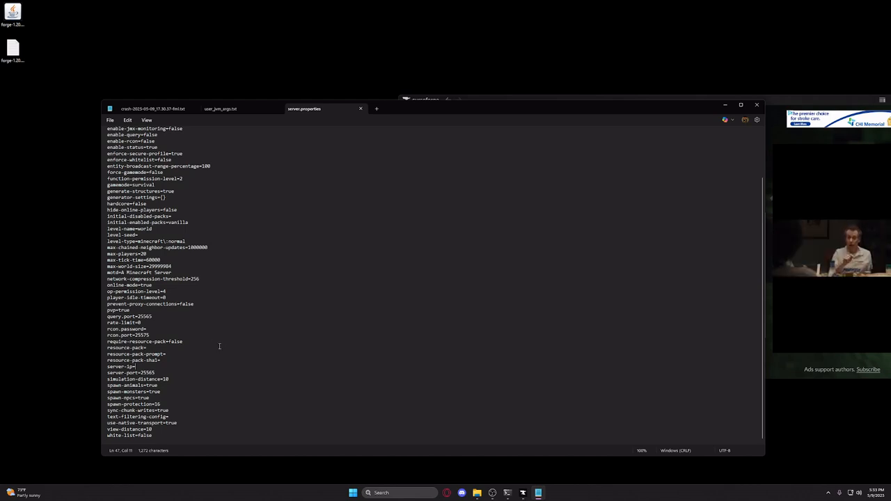
# Enter the ipconfig command in a new Command Prompt and close that window.
pyautogui.press('super+r')
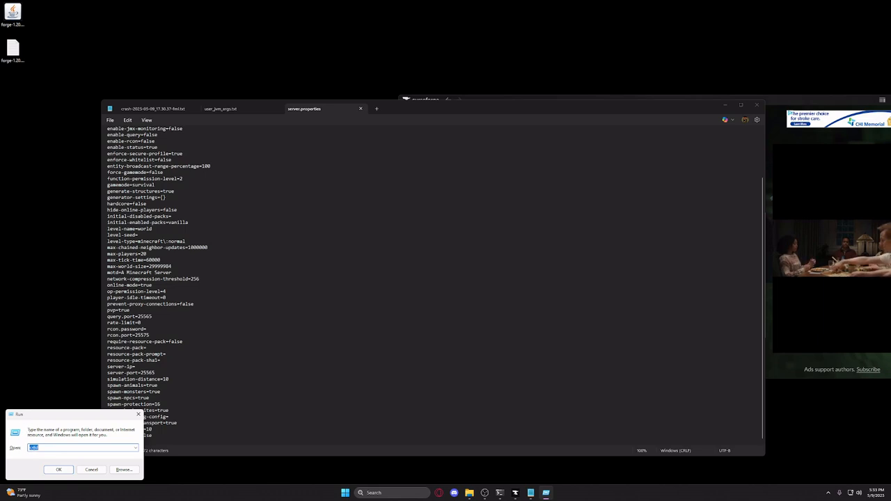
pyautogui.click(57, 469)
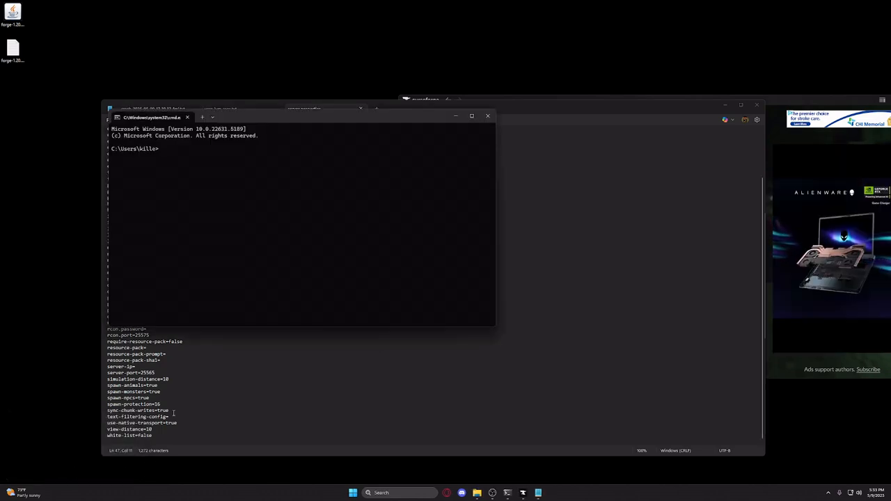
pyautogui.write('ipconfig')
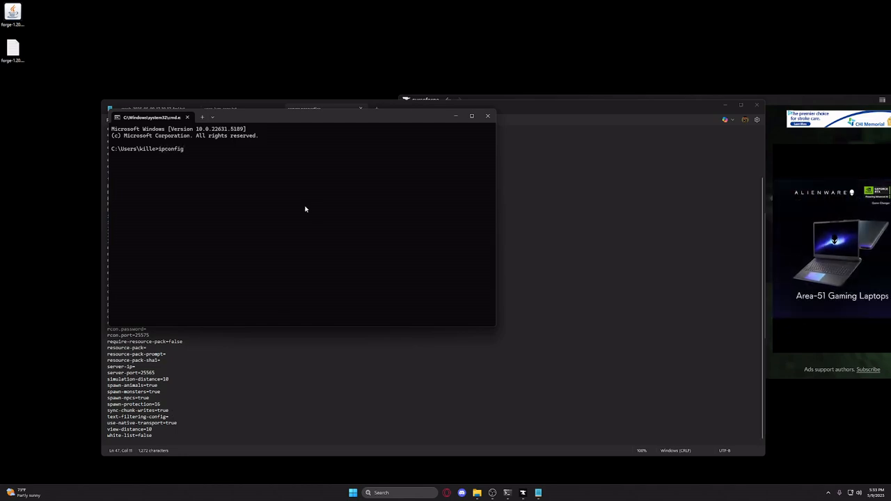
pyautogui.click(491, 117)
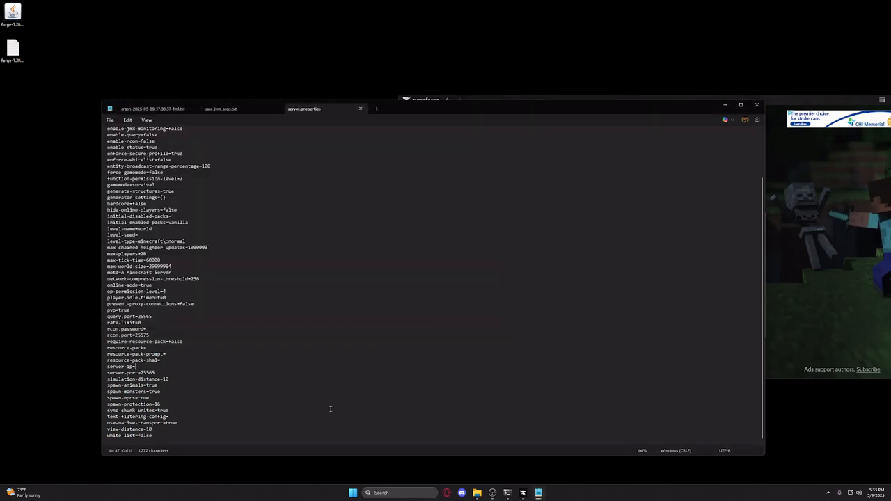
# Set server-ip in server.properties to 192.168.4.198, copied from the IPv4 Address line in the other Command Prompt window.
pyautogui.click(507, 493)
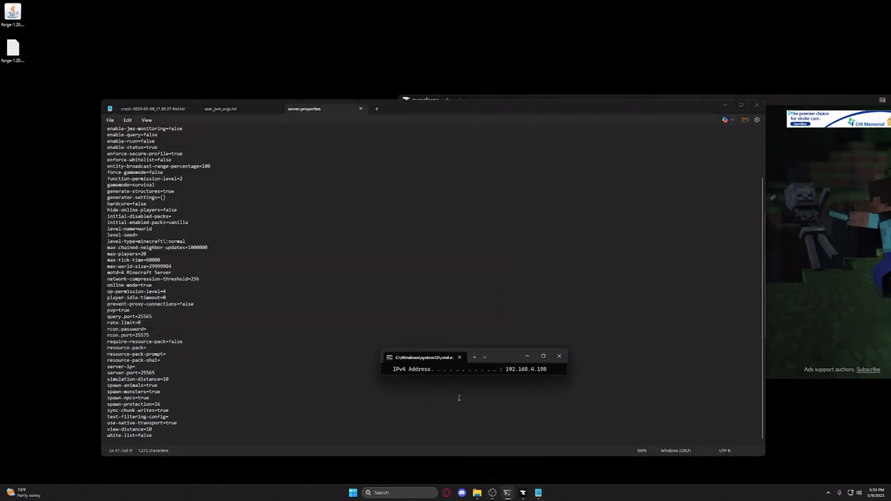
pyautogui.moveTo(500, 360); pyautogui.dragTo(465, 246)
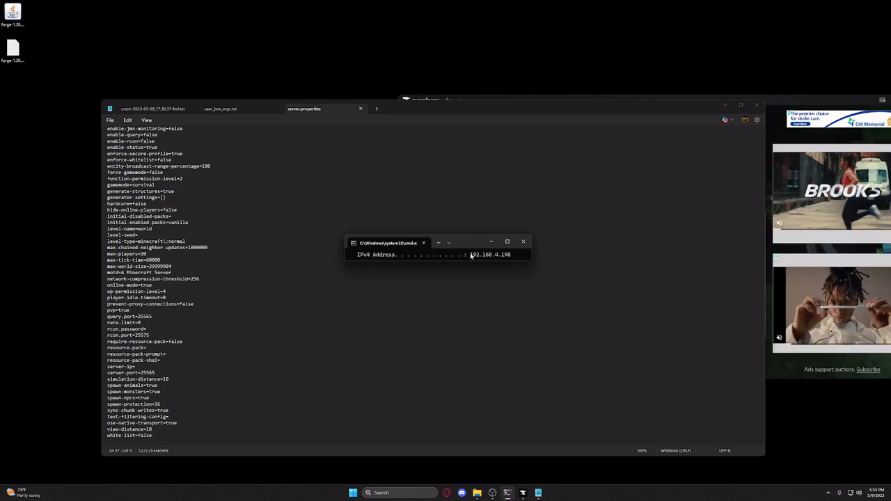
pyautogui.moveTo(471, 256); pyautogui.dragTo(511, 256)
pyautogui.hotkey('ctrl', 'c')
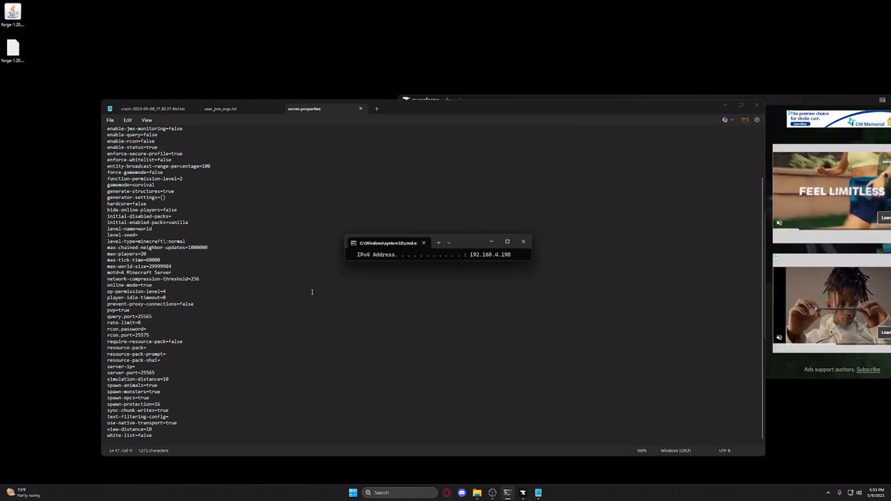
pyautogui.click(157, 367)
pyautogui.hotkey('ctrl', 'v')
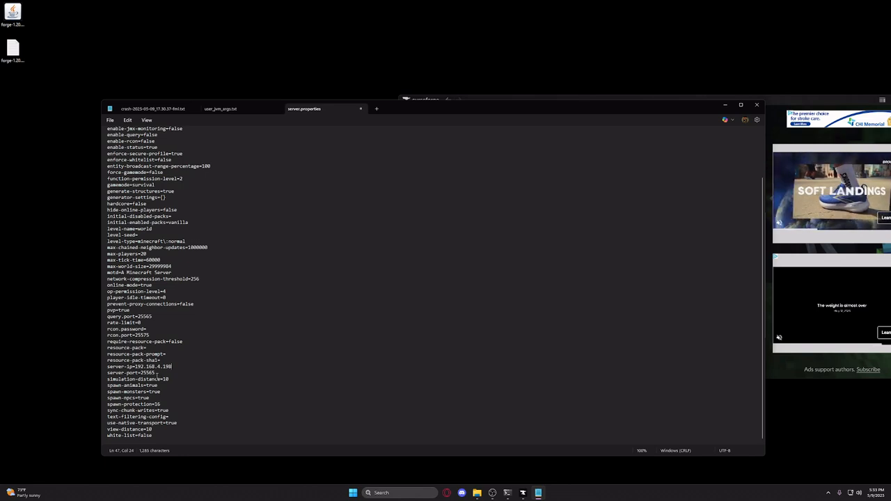
# Save server.properties, and close the text editor and the Command Prompt window showing the IPv4 address.
pyautogui.click(157, 375)
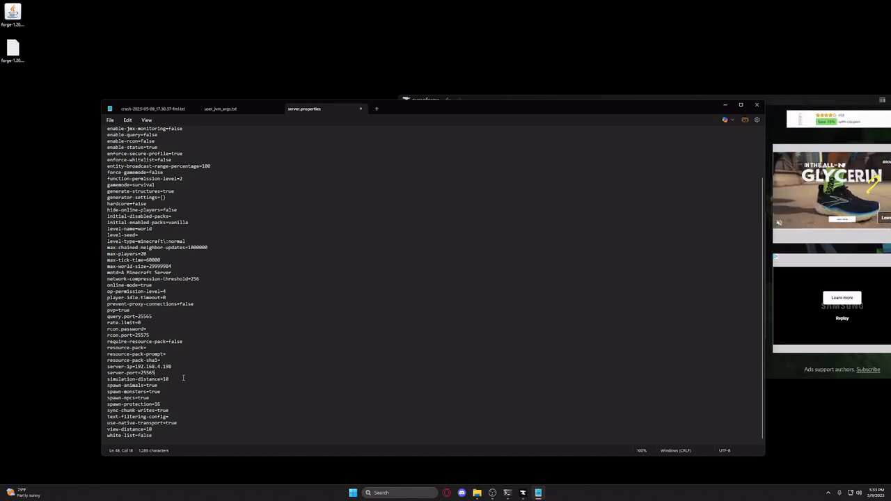
pyautogui.click(111, 121)
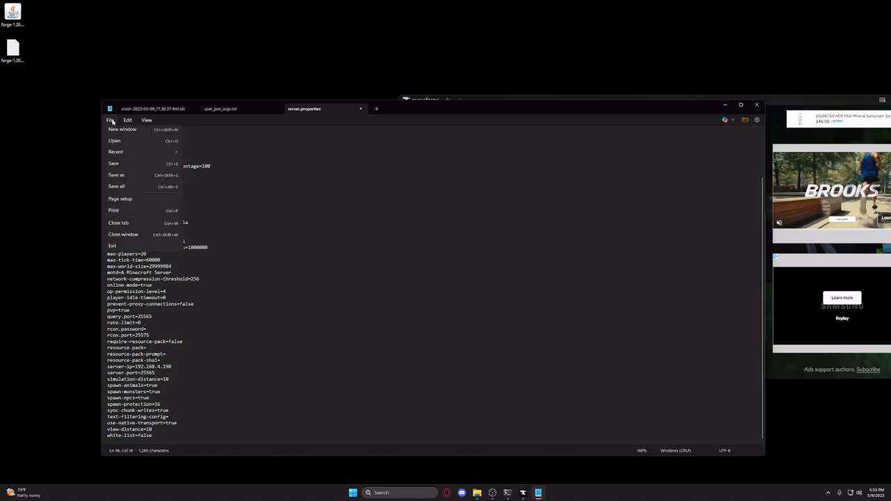
pyautogui.click(125, 178)
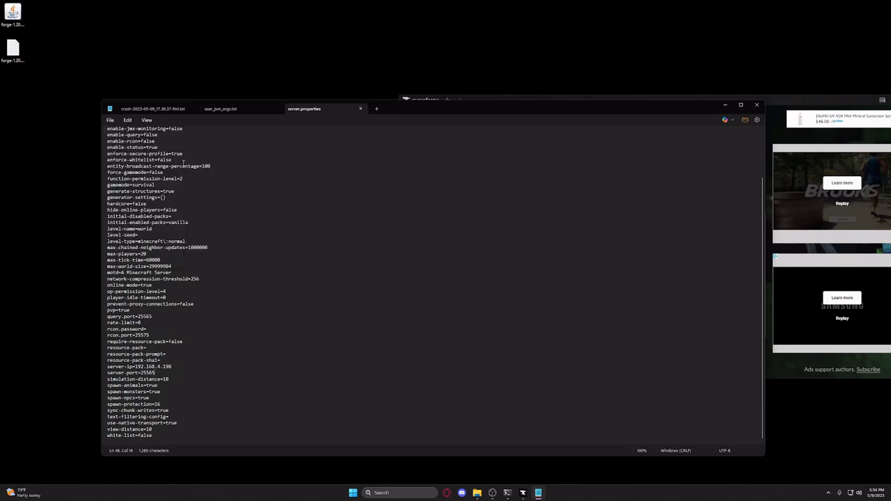
pyautogui.click(760, 105)
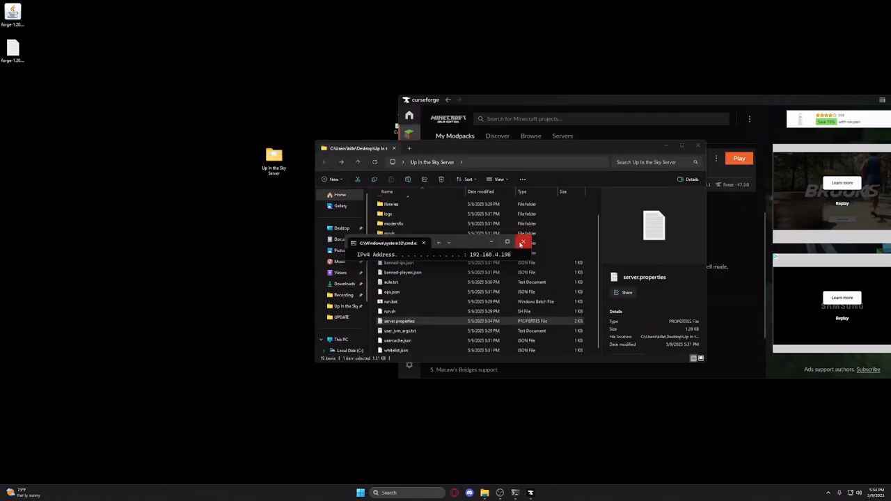
pyautogui.scroll(1, 418, 244)
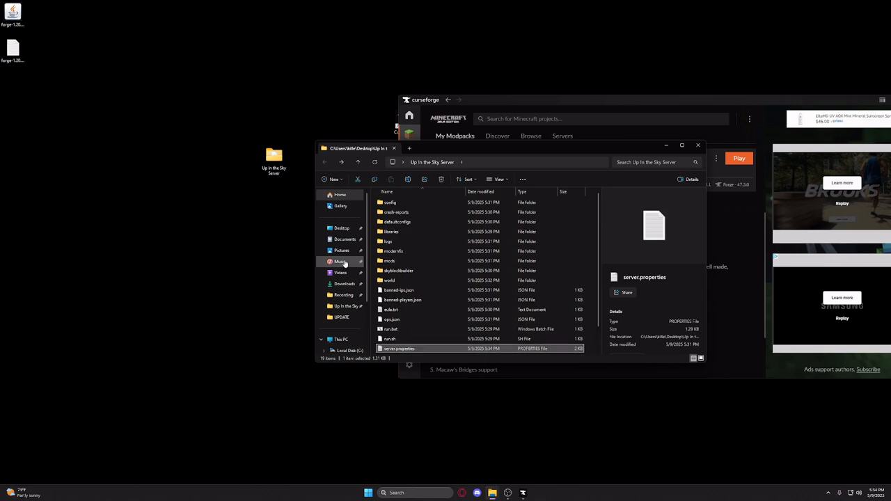
# Start the server again with run.bat and move its Minecraft server window off the folder window, over the console.
pyautogui.scroll(-1, 411, 244)
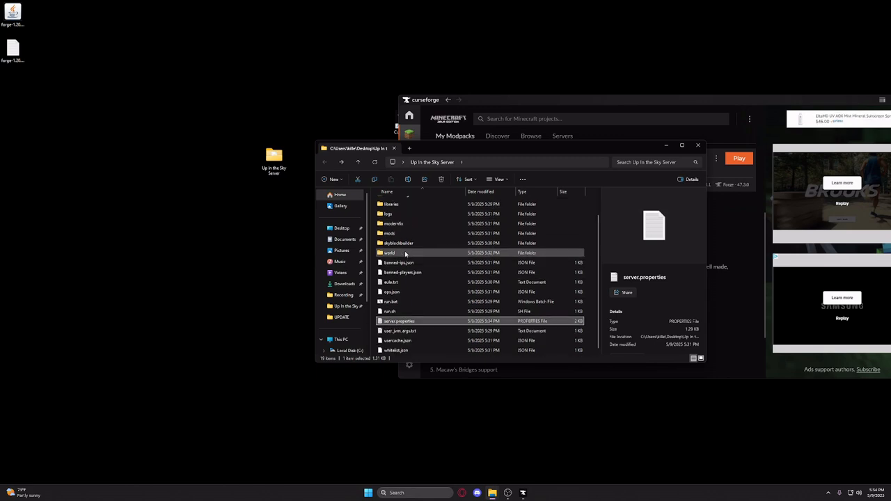
pyautogui.doubleClick(412, 302)
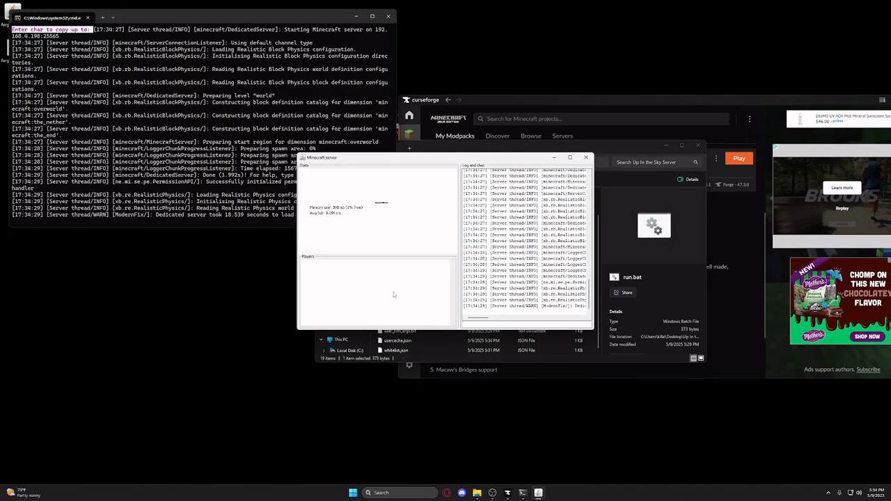
pyautogui.moveTo(504, 161); pyautogui.dragTo(294, 96)
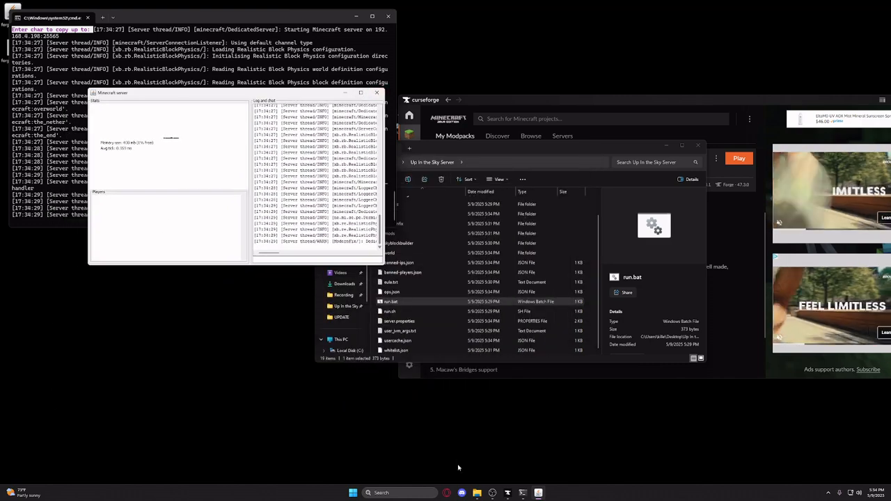
# Switch to the Opera GX browser, maximize it, and show the canyouseeme.org Open Port Check Tool page.
pyautogui.click(446, 493)
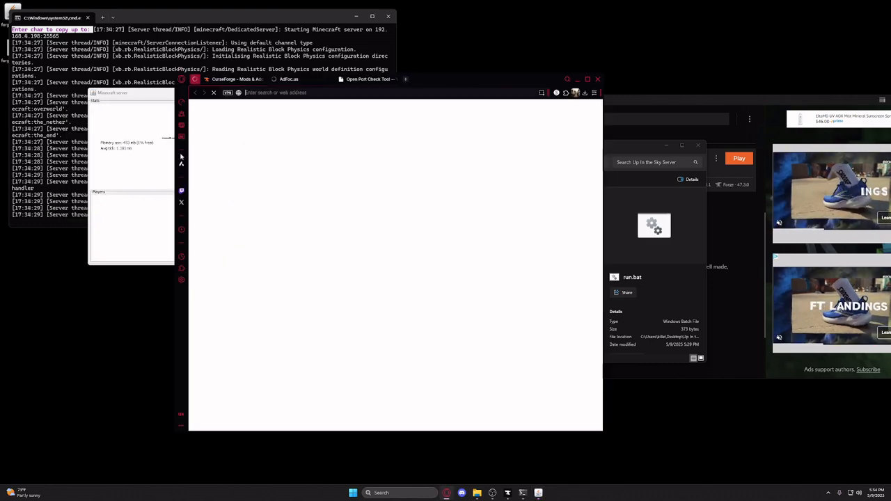
pyautogui.moveTo(446, 84); pyautogui.dragTo(505, 3)
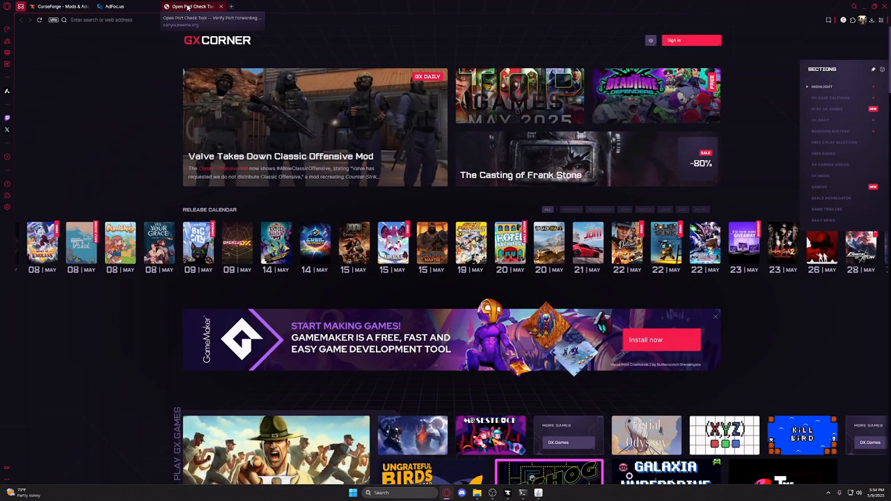
pyautogui.click(188, 7)
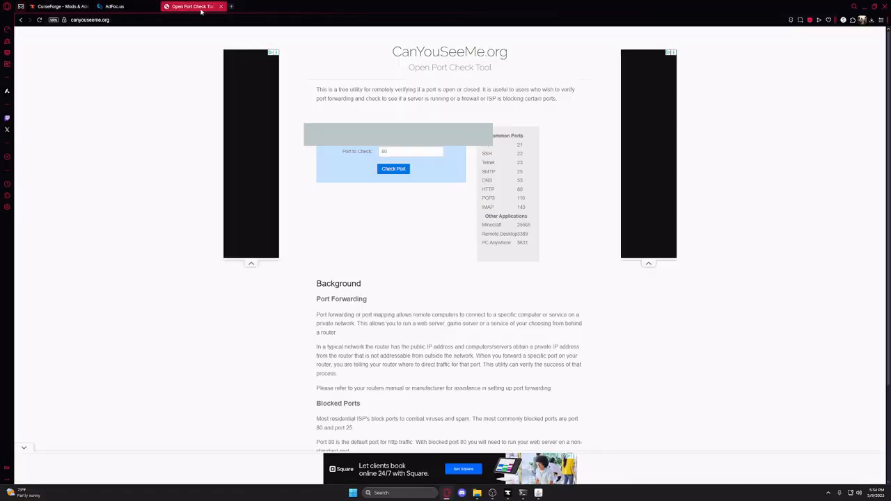
# Check whether port 25565 is open with the port check tool, and minimize the browser.
pyautogui.click(425, 156)
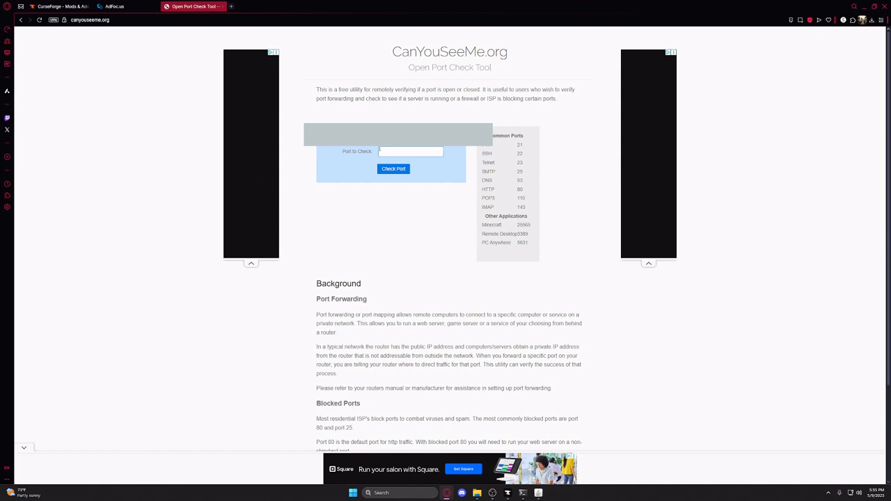
pyautogui.write('25565')
pyautogui.click(396, 170)
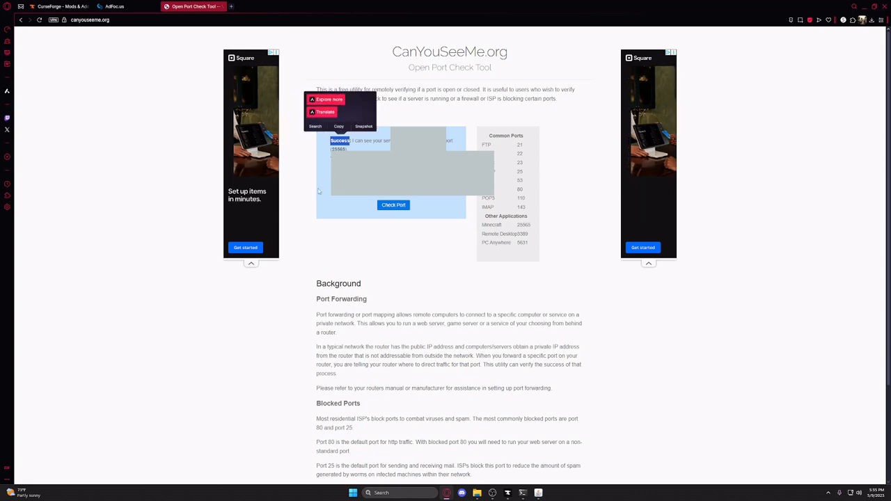
pyautogui.click(353, 141)
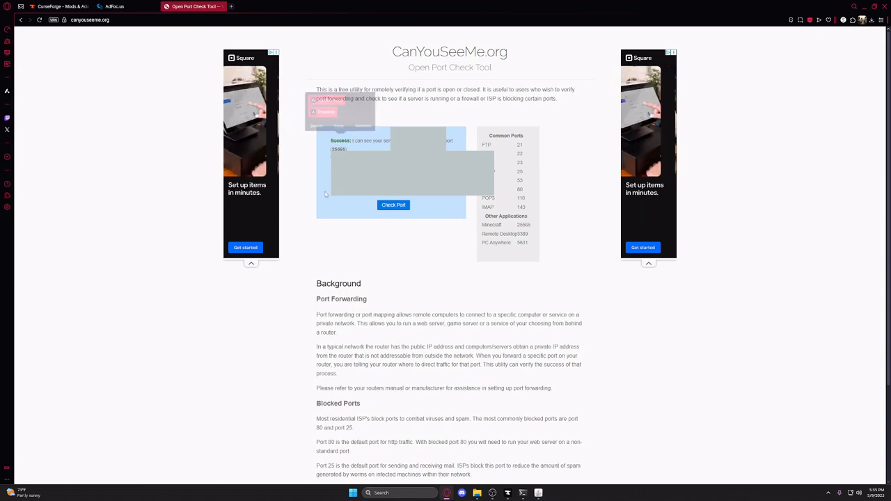
pyautogui.click(865, 6)
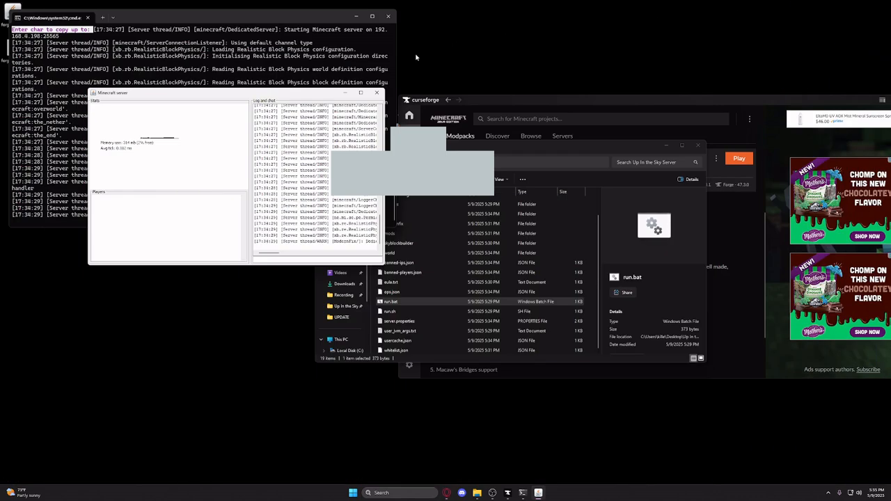
# Minimize the Minecraft server and File Explorer windows, and open the Servers list in CurseForge.
pyautogui.click(344, 92)
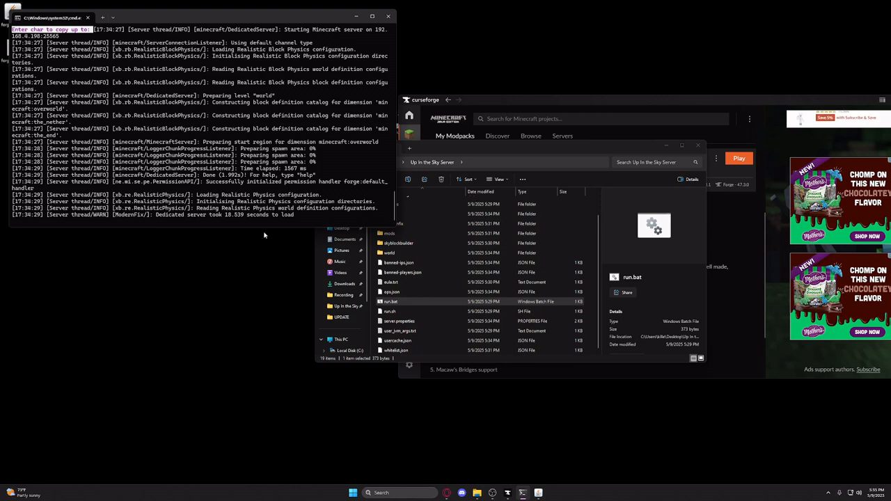
pyautogui.click(667, 147)
pyautogui.click(499, 136)
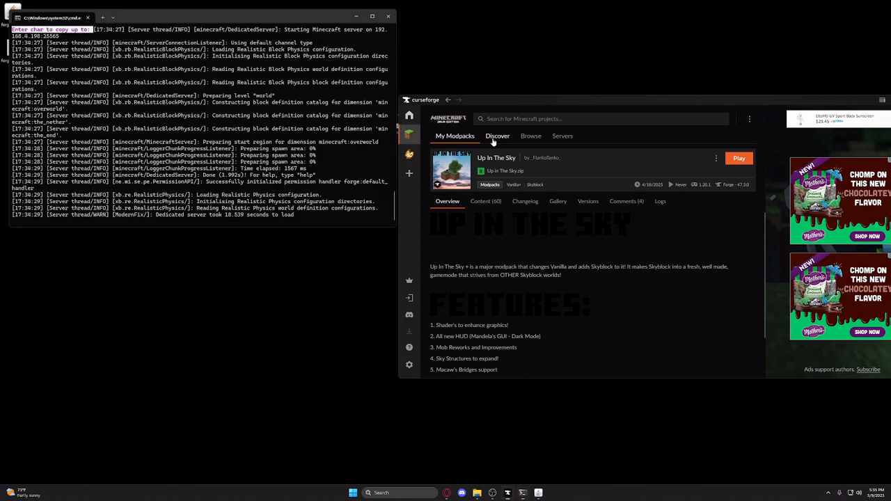
pyautogui.click(561, 137)
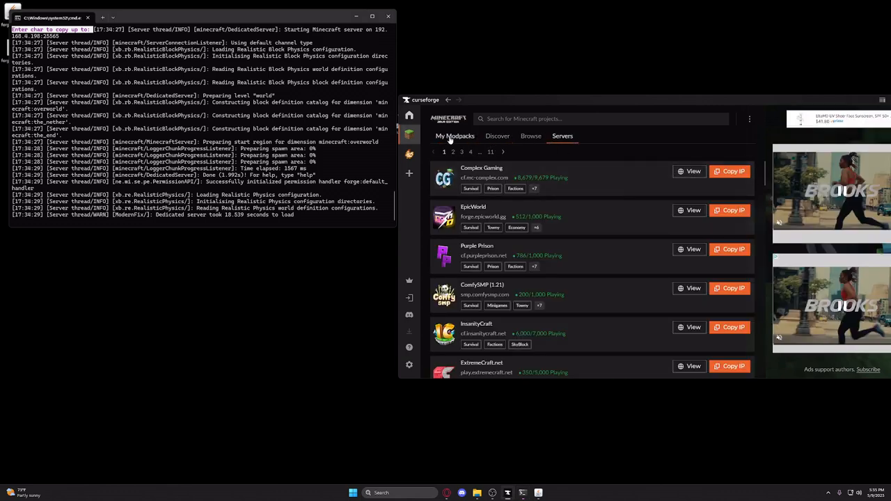
# Maximize CurseForge, browse its Minecraft modpacks, and download the server pack for BM: Exosphere.
pyautogui.click(497, 137)
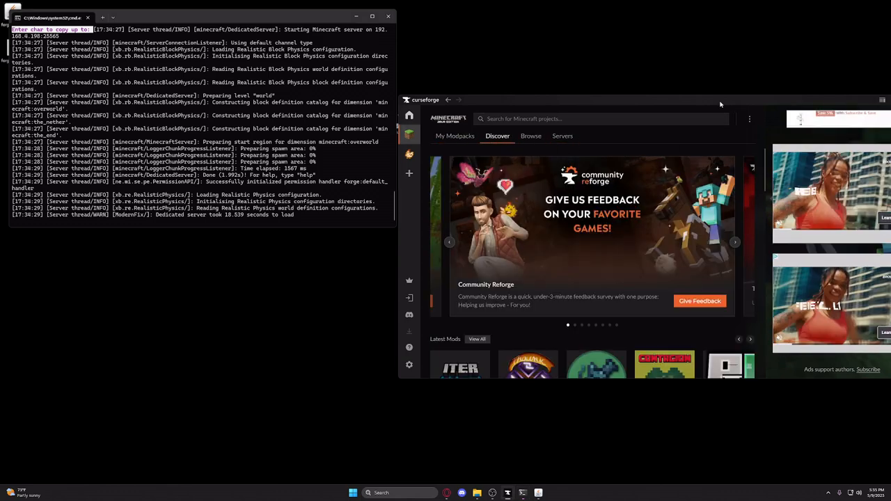
pyautogui.moveTo(722, 102); pyautogui.dragTo(607, 0)
pyautogui.click(134, 42)
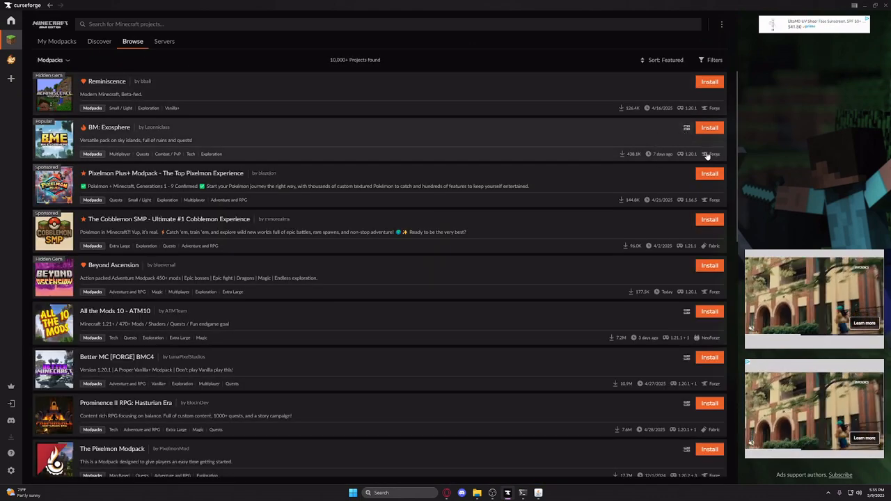
pyautogui.click(687, 129)
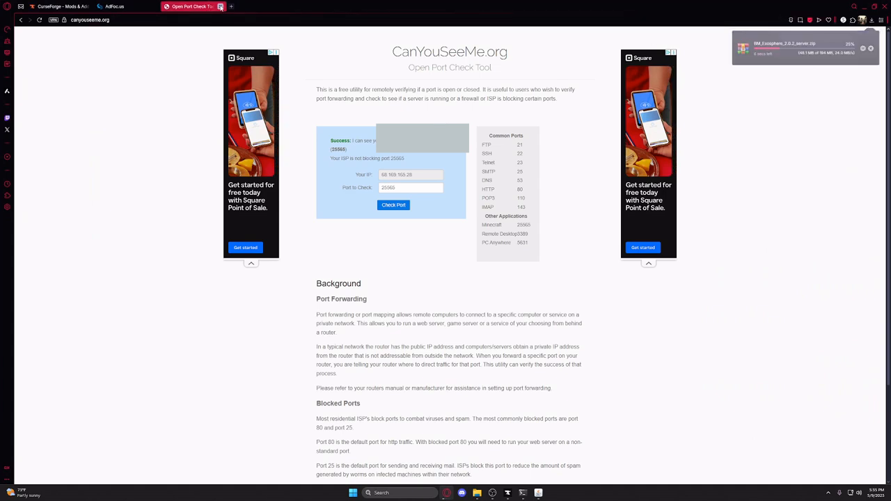
# Close the port check page, open the downloaded BM_Exosphere_2.0.2_server.zip in WinRAR, and dismiss the WinRAR pop-up.
pyautogui.click(221, 6)
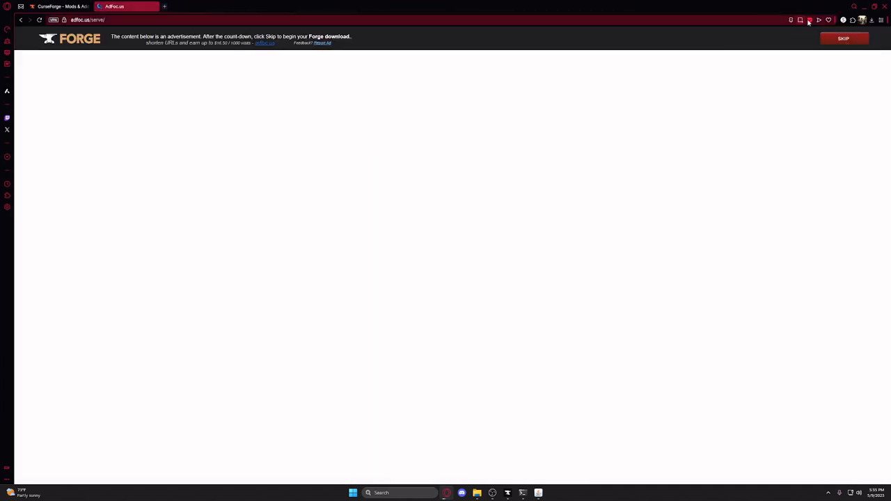
pyautogui.click(872, 20)
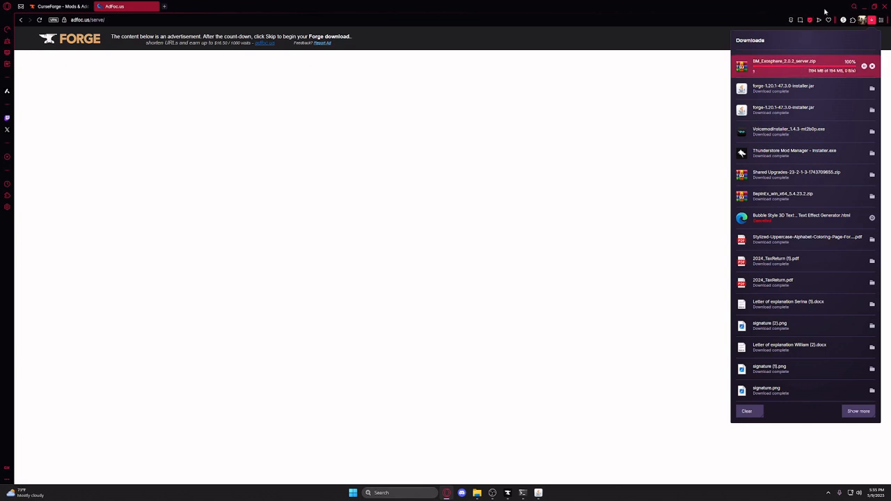
pyautogui.click(778, 69)
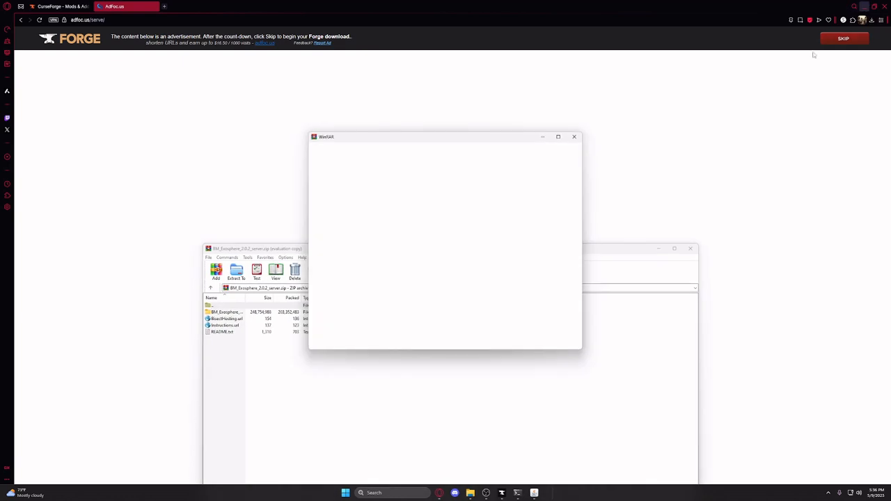
pyautogui.click(575, 136)
# Read the Powershell instructions in the archive's README.txt, close it, and select start.ps1 in the BM_Exosphere_2.0.2_server folder.
pyautogui.click(232, 334)
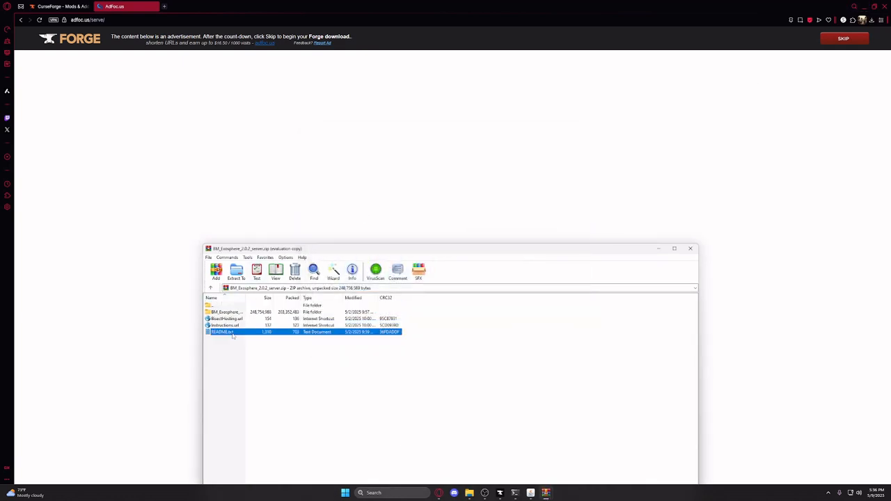
pyautogui.doubleClick(232, 333)
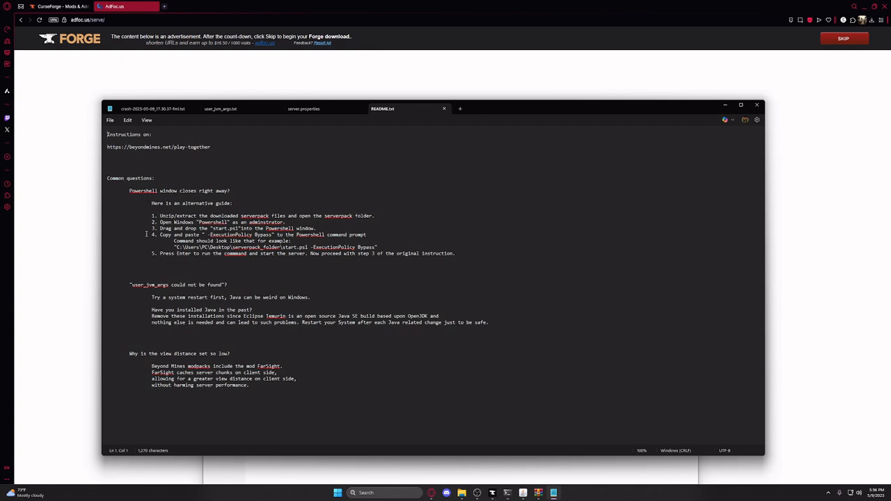
pyautogui.doubleClick(139, 191)
pyautogui.click(337, 186)
pyautogui.click(757, 105)
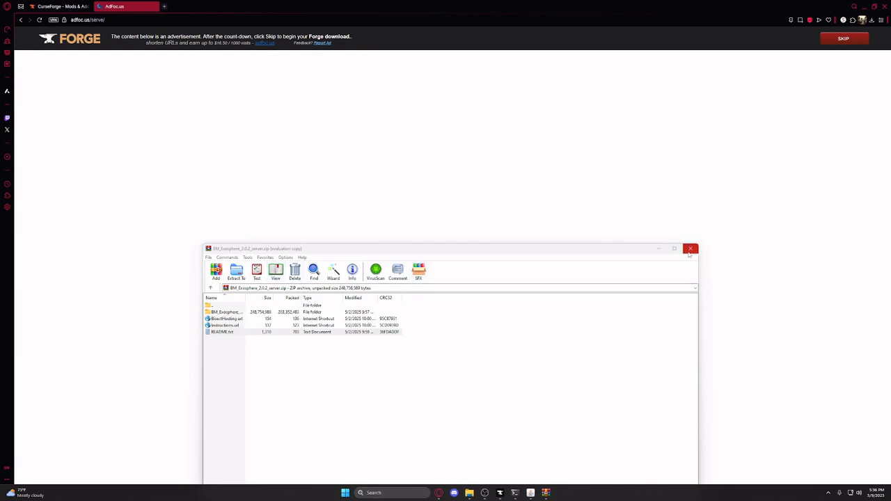
pyautogui.doubleClick(233, 314)
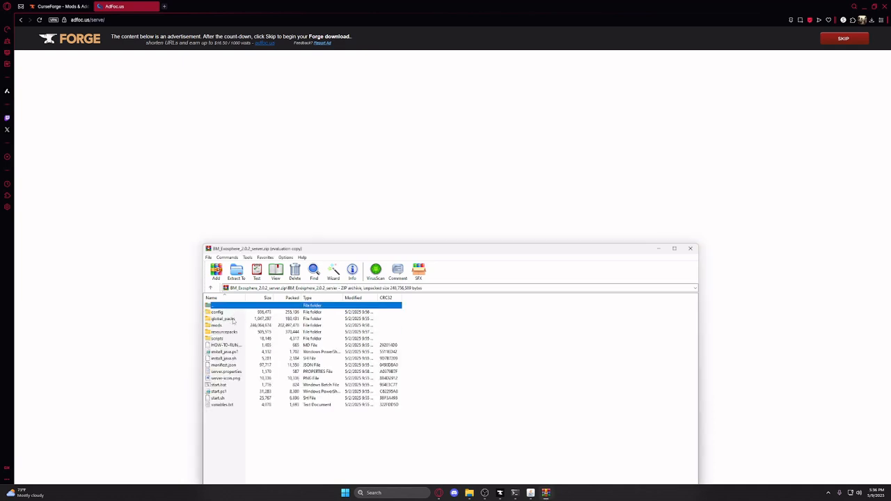
pyautogui.click(218, 392)
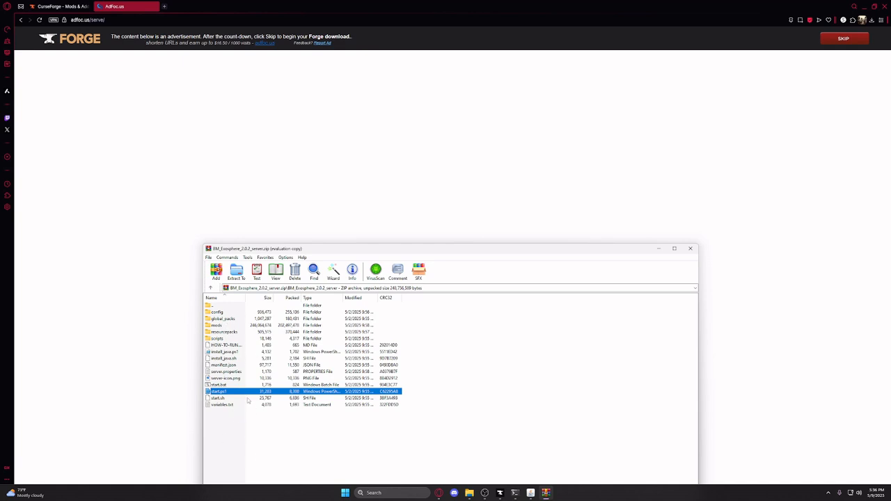
# Close the browser, CurseForge, and the WinRAR archive window, leaving the server console open.
pyautogui.click(881, 6)
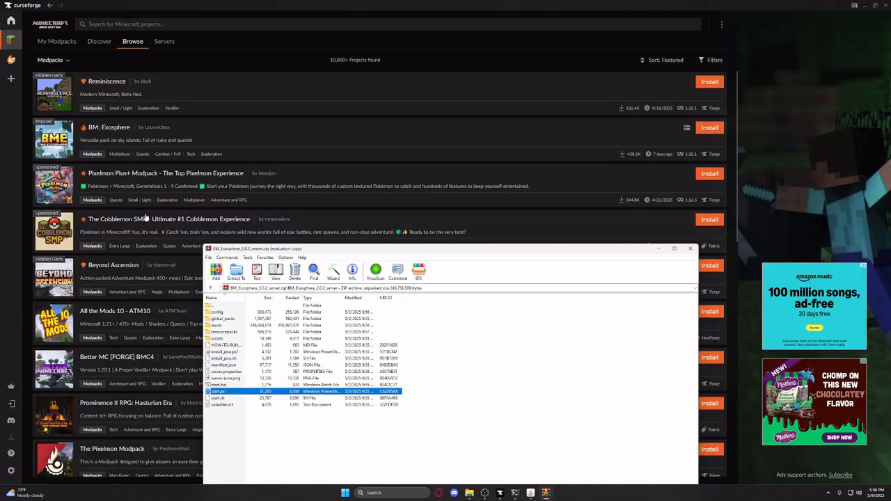
pyautogui.click(875, 5)
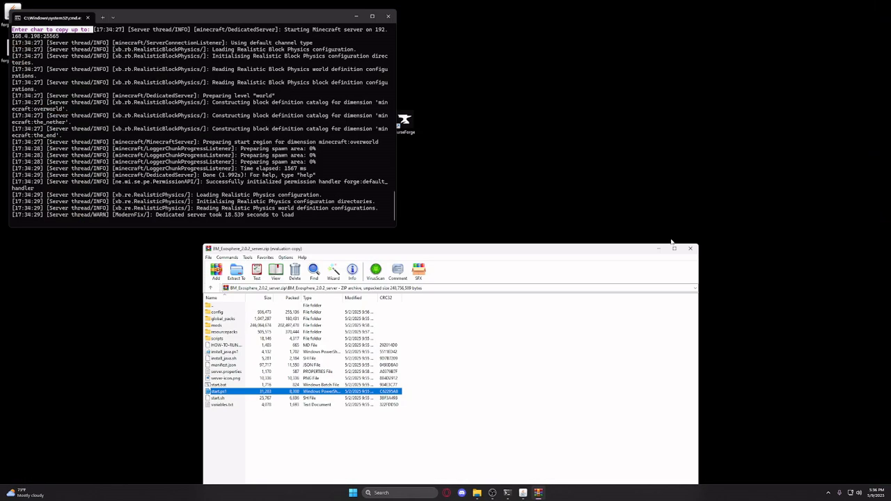
pyautogui.click(627, 177)
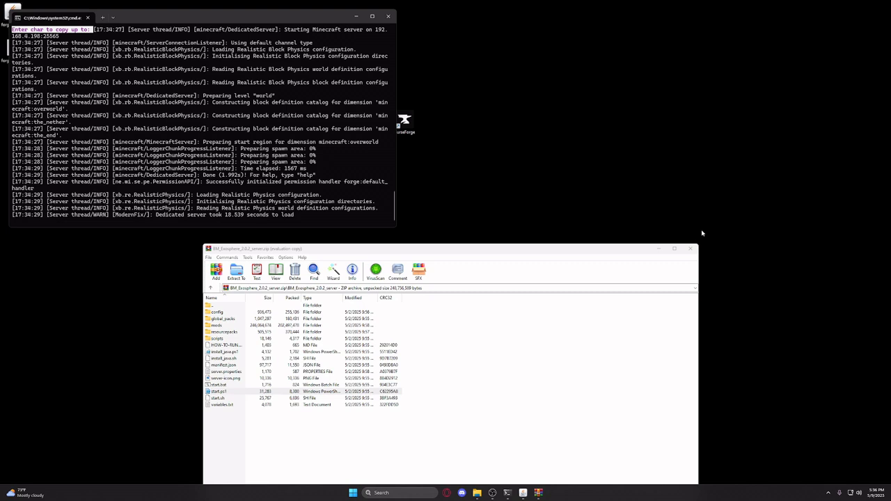
pyautogui.click(689, 249)
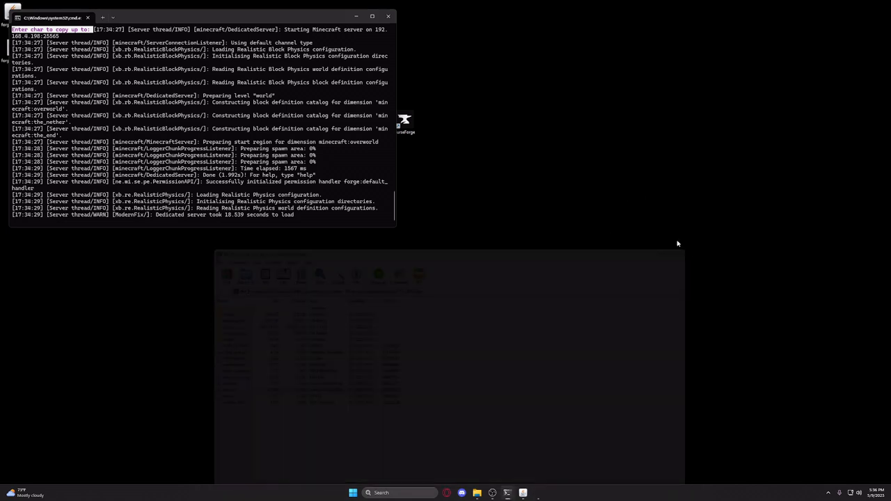